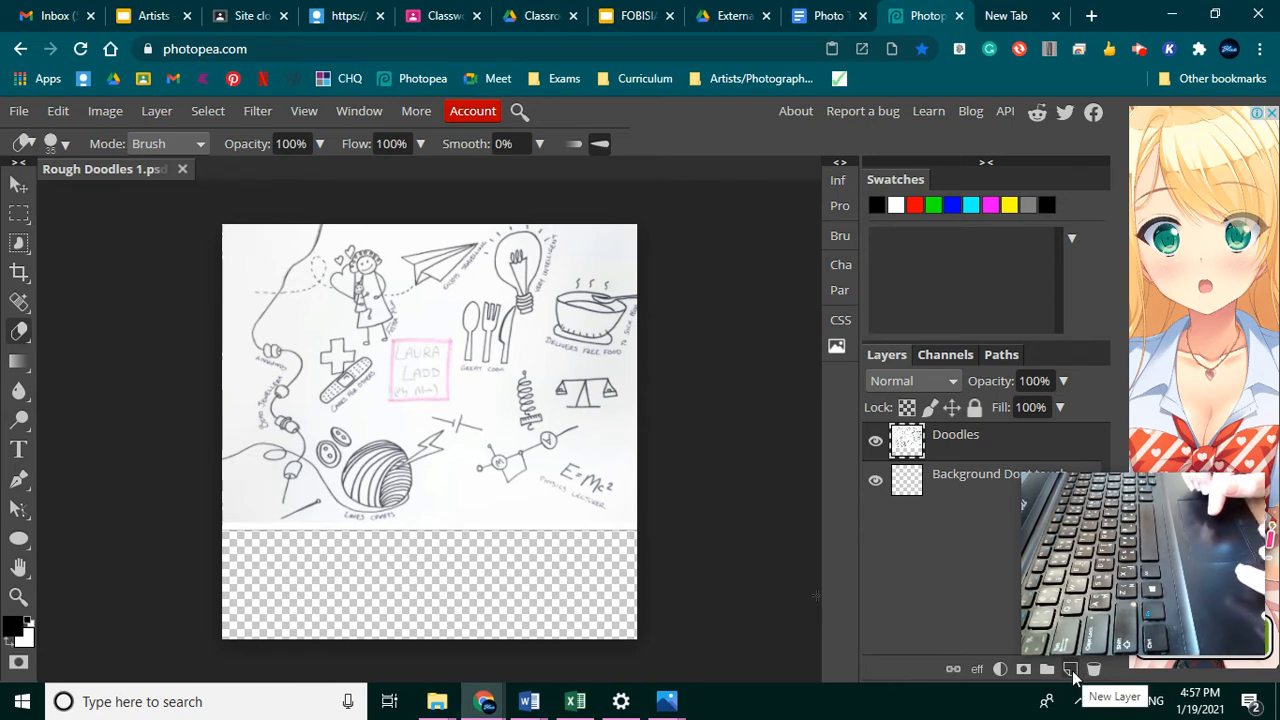
# Add a new layer above the Doodles layer and rename it "Light bulb"
pyautogui.click(1070, 669)
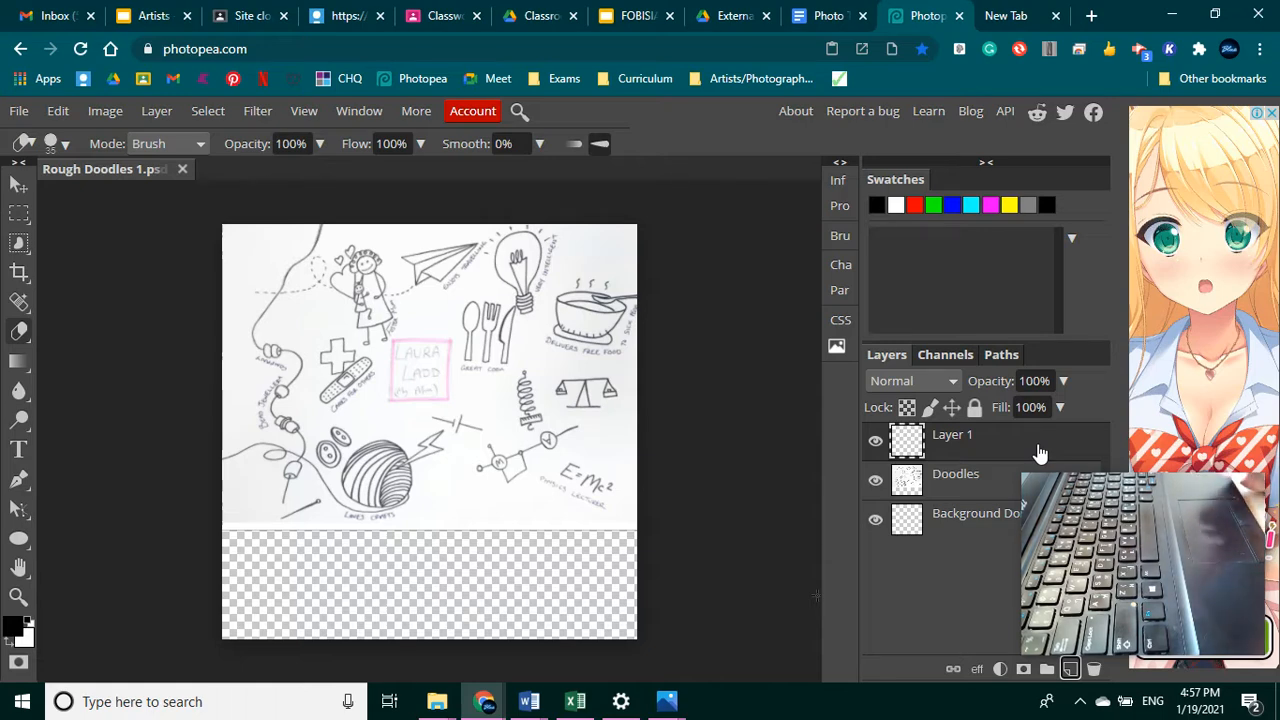
pyautogui.doubleClick(953, 440)
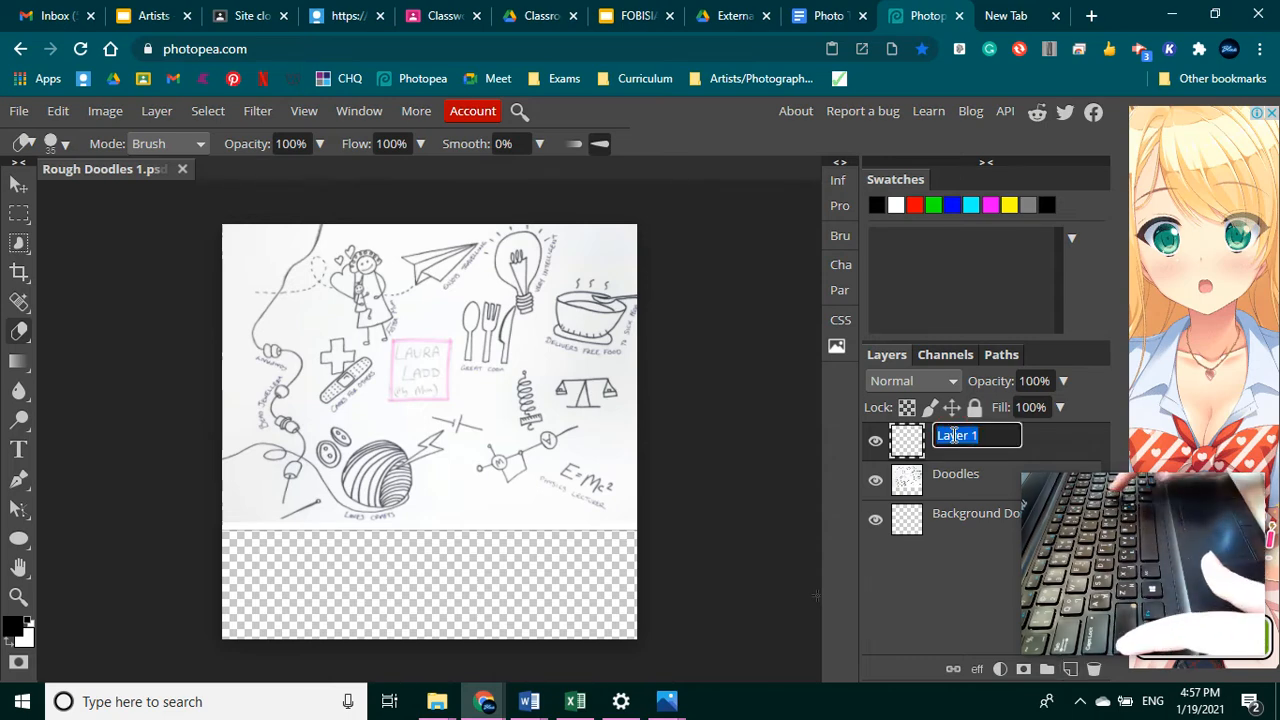
pyautogui.write('Light')
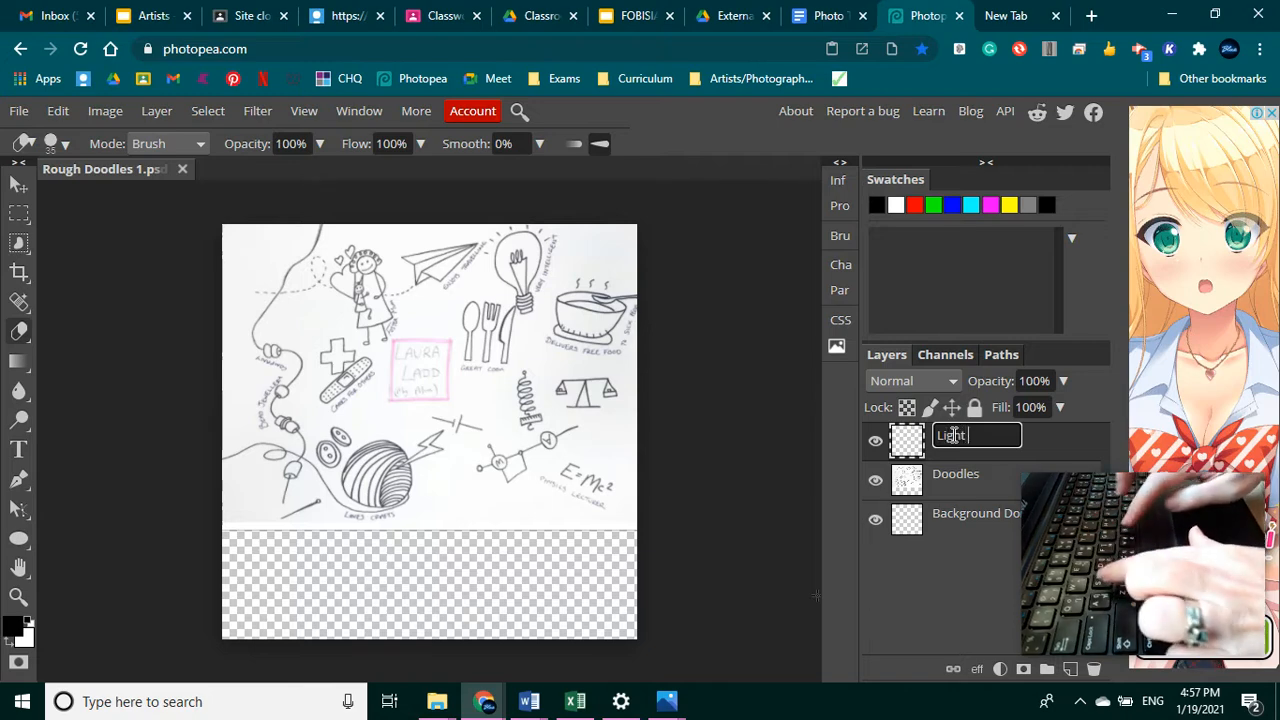
pyautogui.write(' bulb')
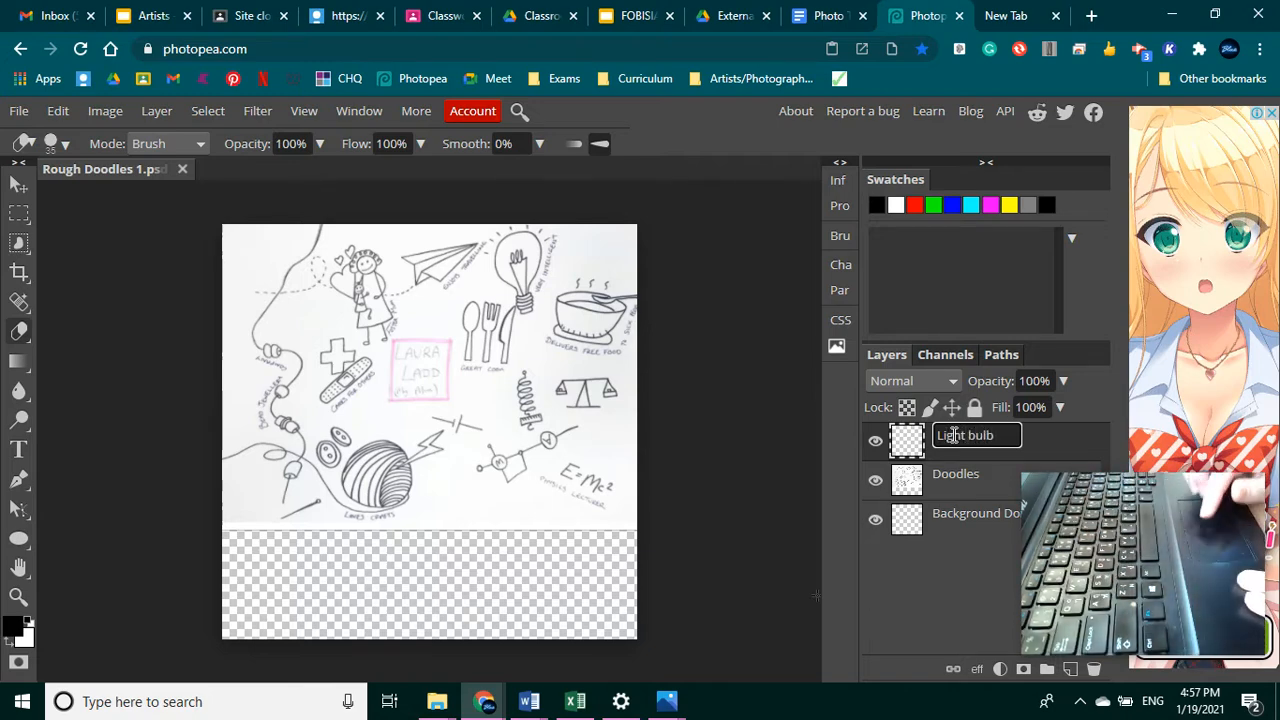
pyautogui.press('Return')
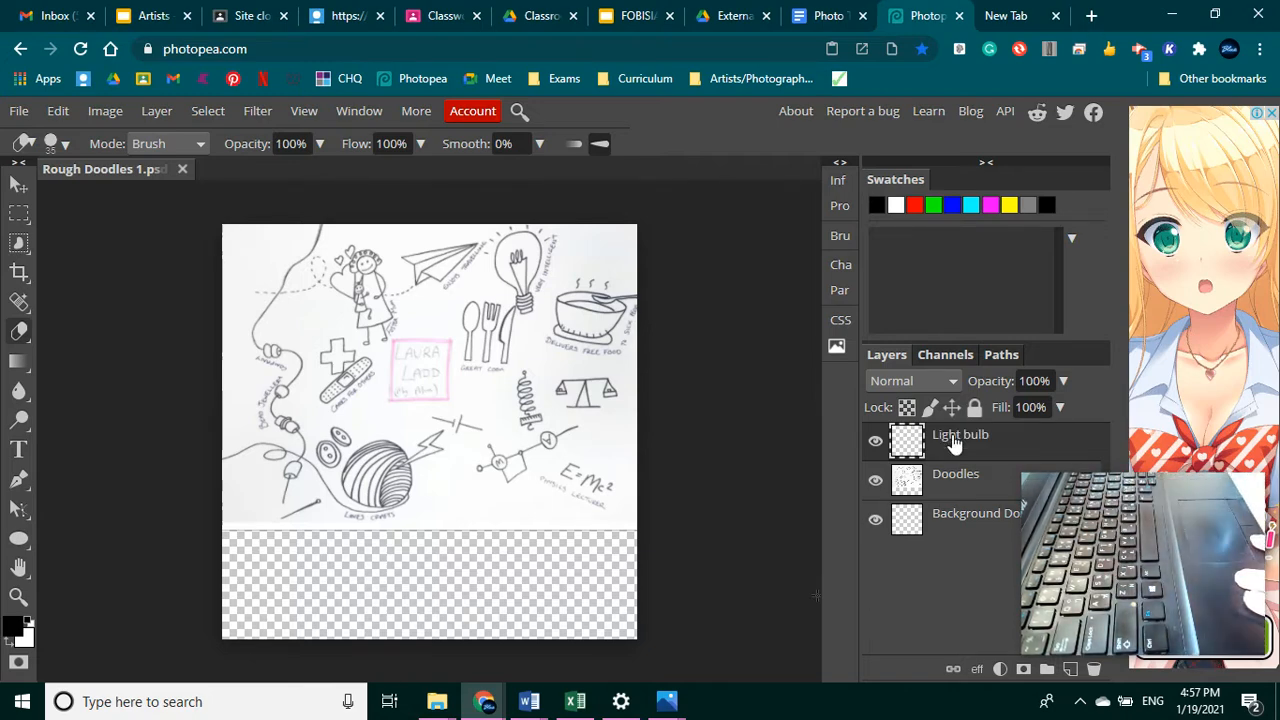
pyautogui.doubleClick(1025, 447)
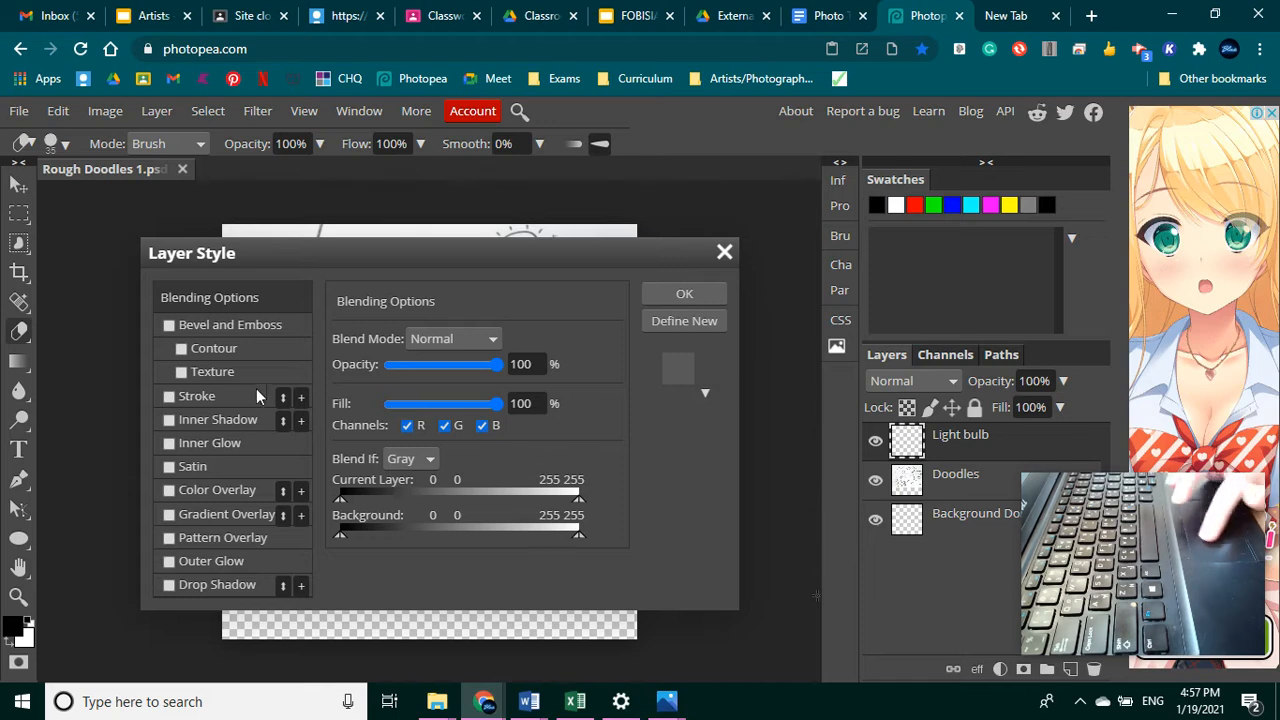
pyautogui.click(725, 253)
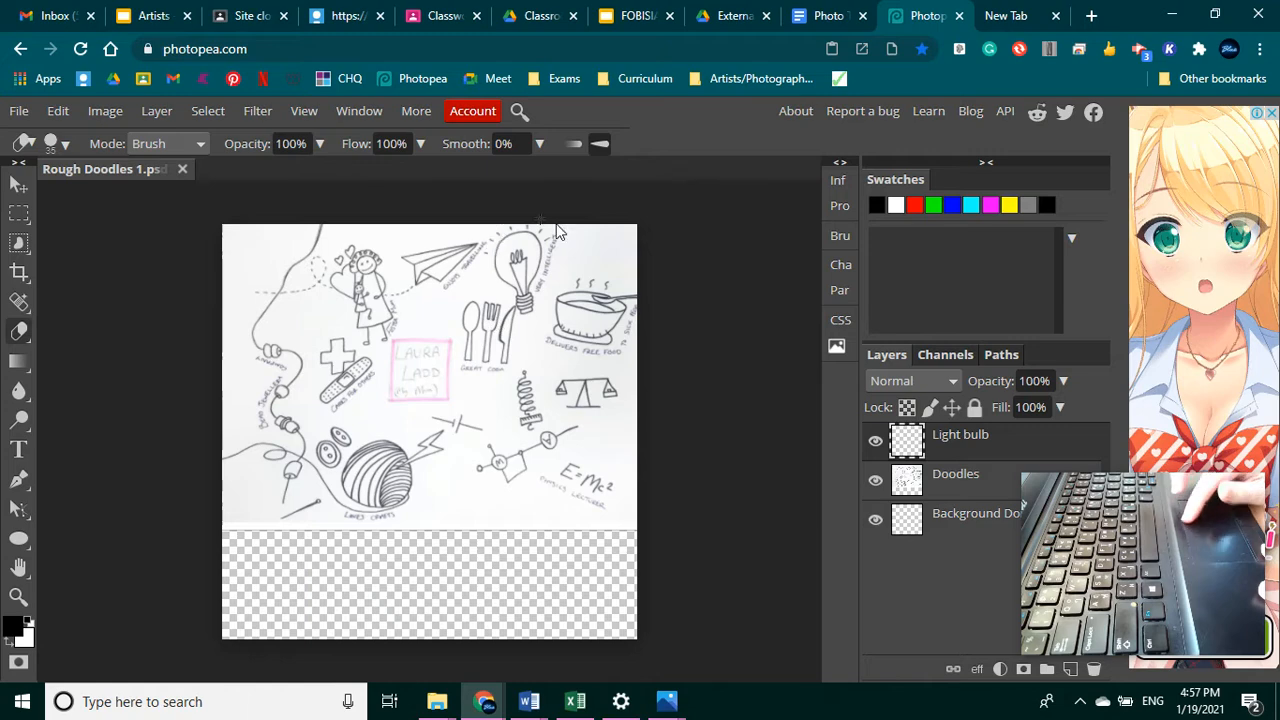
# Copy the light bulb doodle from the Doodles layer to its own layer using a rectangular selection, and hide the Doodles layer
pyautogui.click(955, 483)
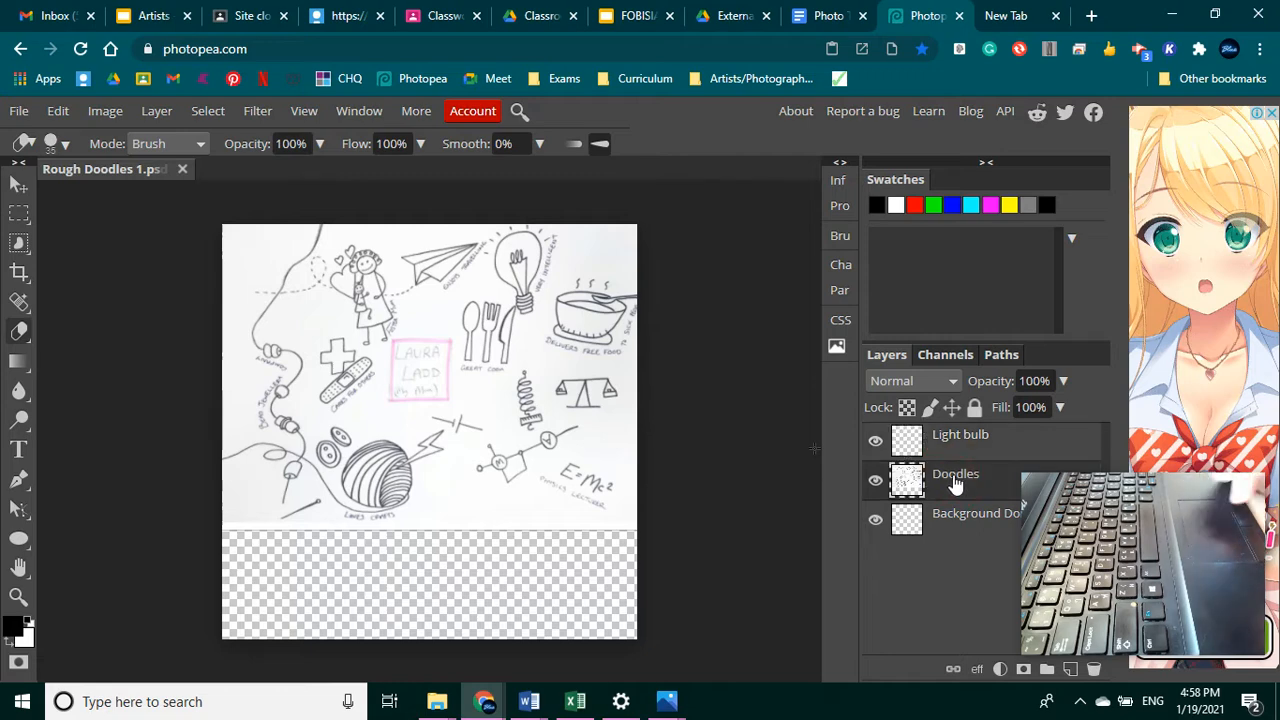
pyautogui.click(17, 215)
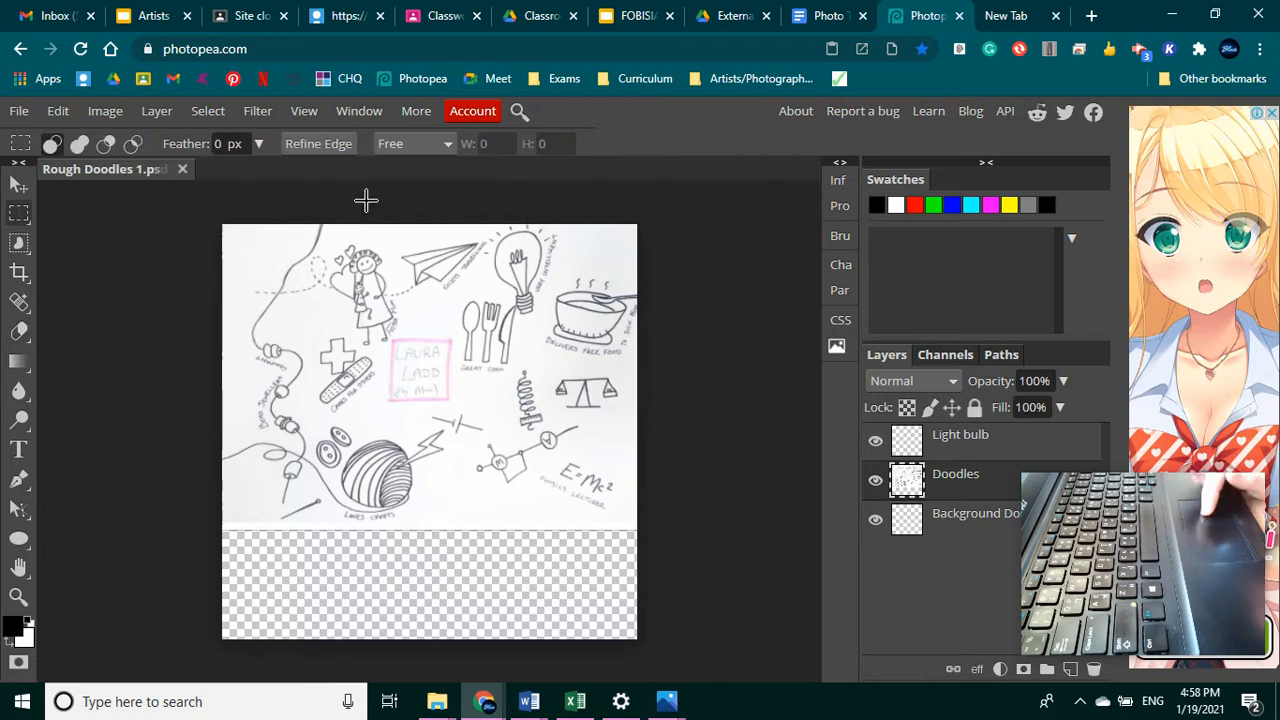
pyautogui.moveTo(473, 218); pyautogui.dragTo(566, 338)
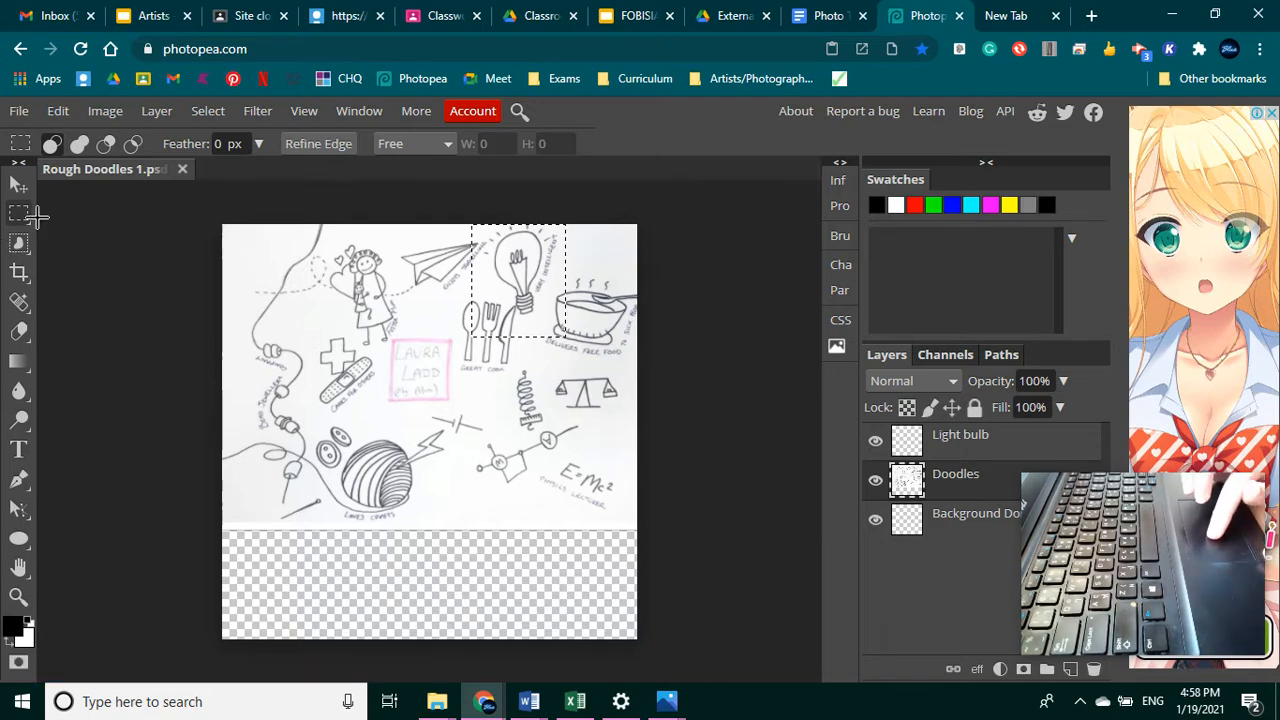
pyautogui.hotkey('ctrl', 'd')
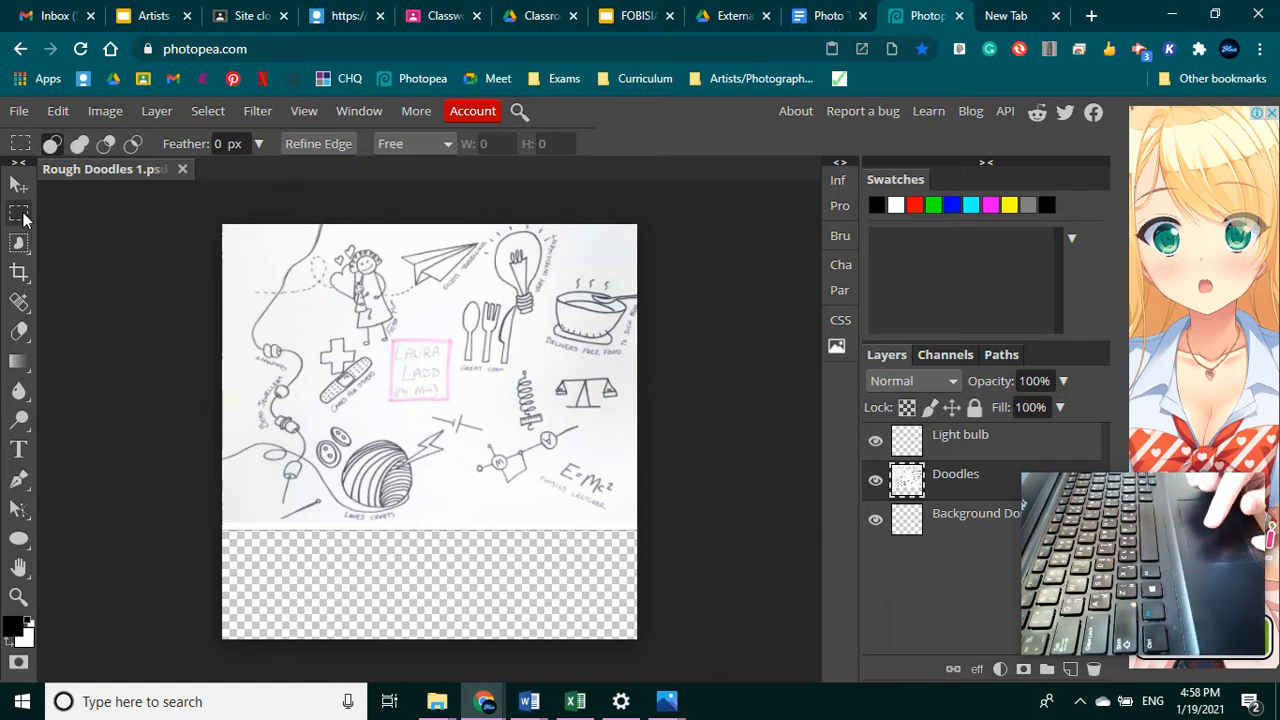
pyautogui.click(20, 213)
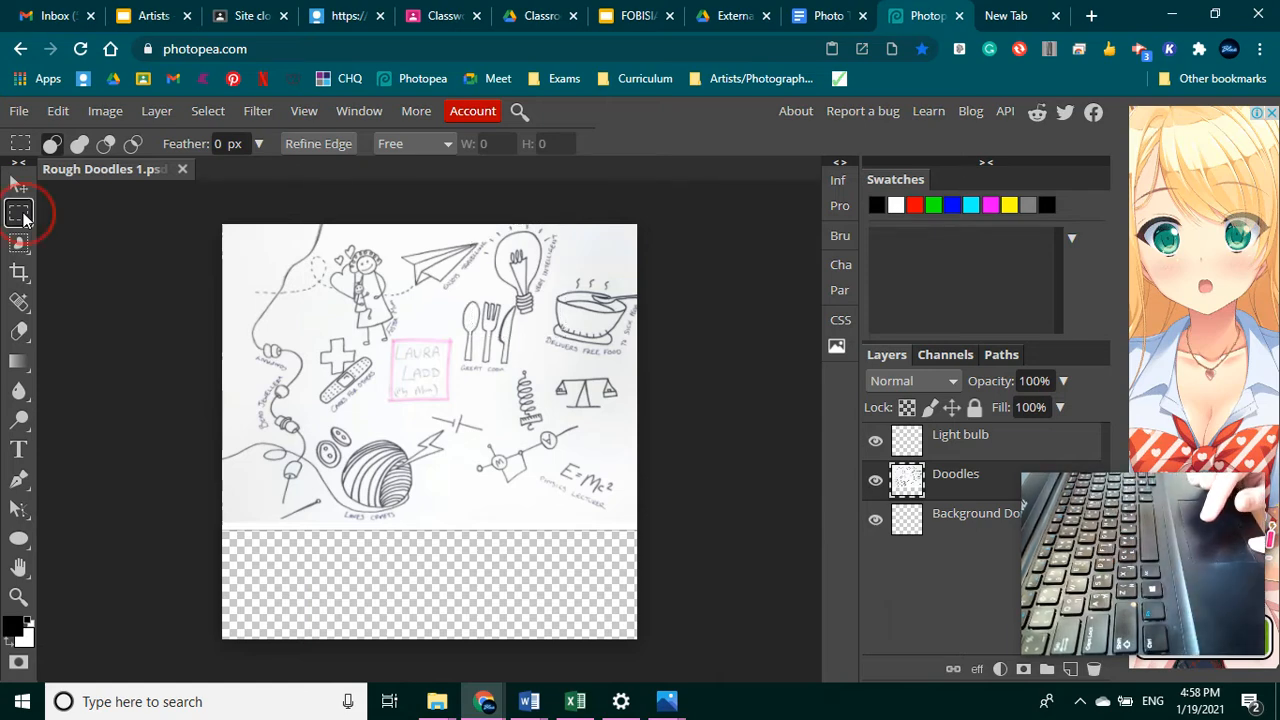
pyautogui.click(474, 219)
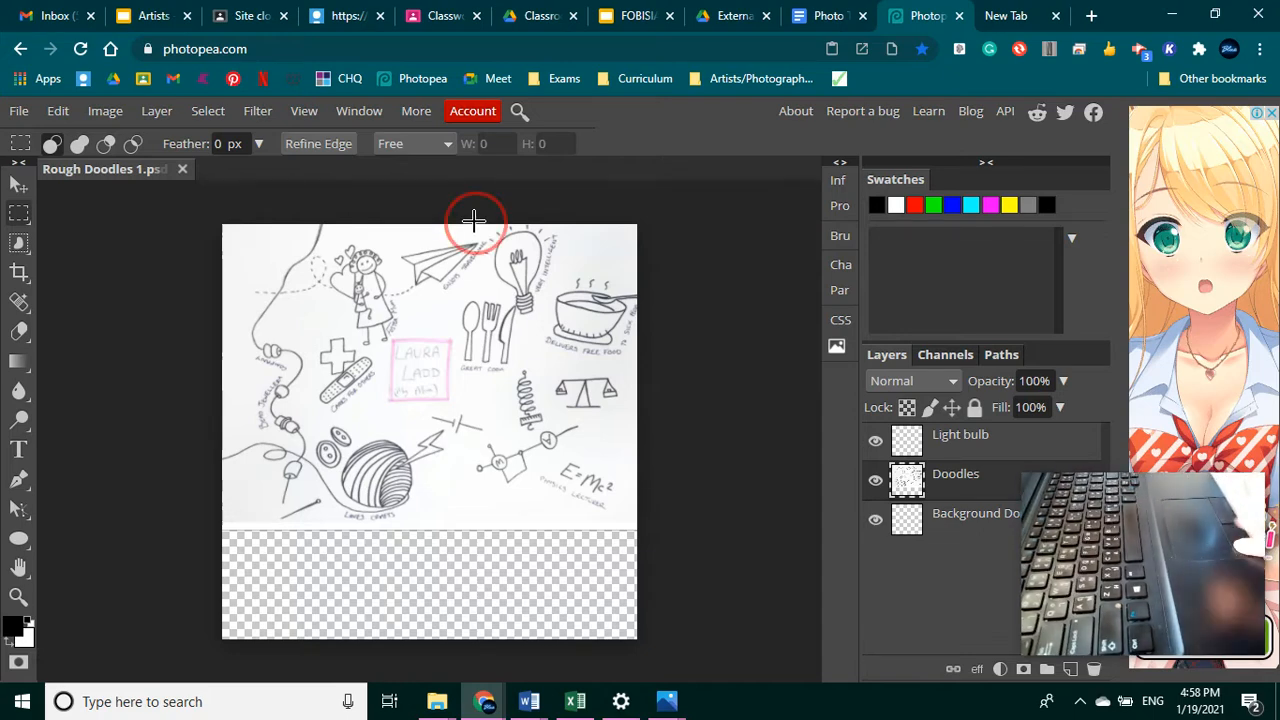
pyautogui.moveTo(476, 221); pyautogui.dragTo(566, 331)
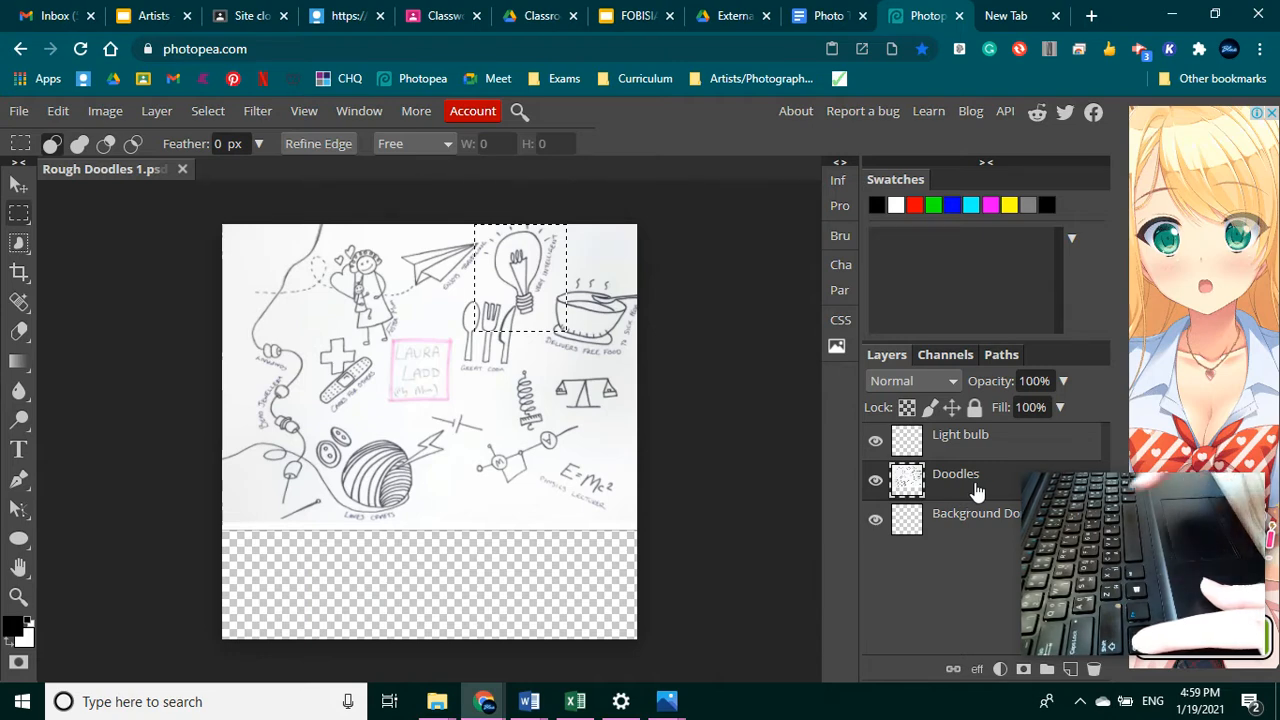
pyautogui.hotkey('ctrl', 'j')
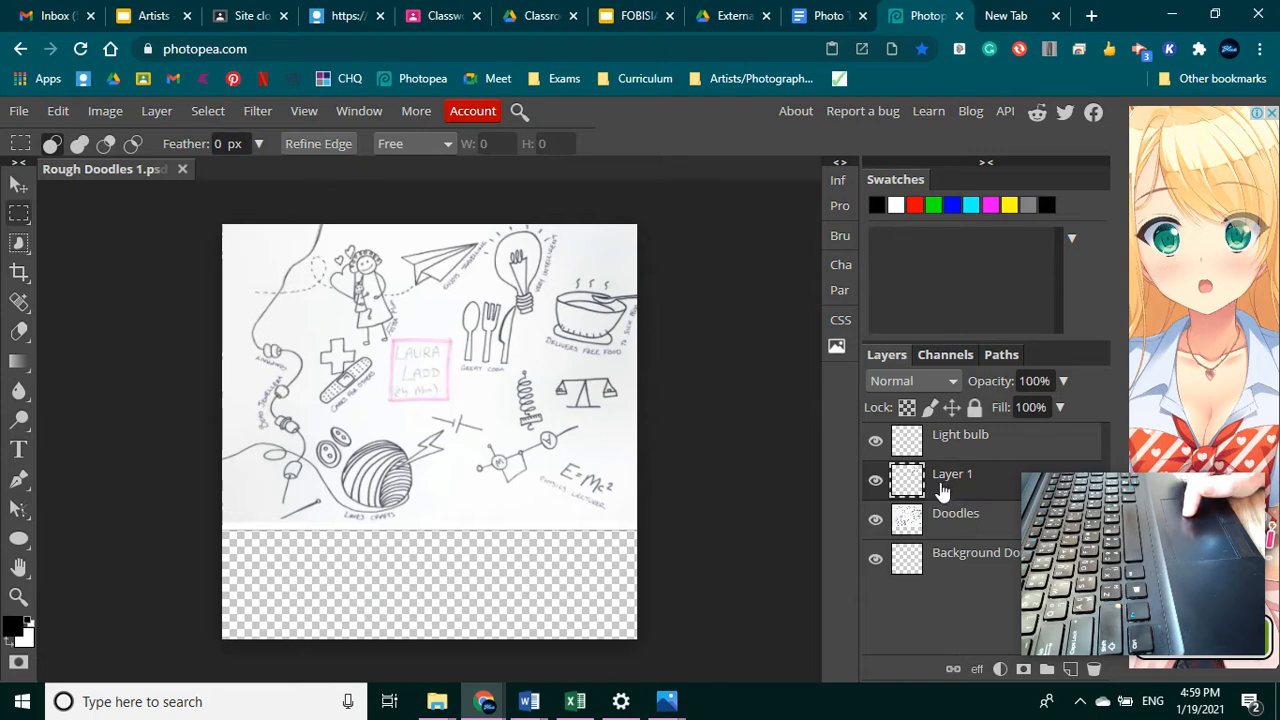
pyautogui.click(876, 521)
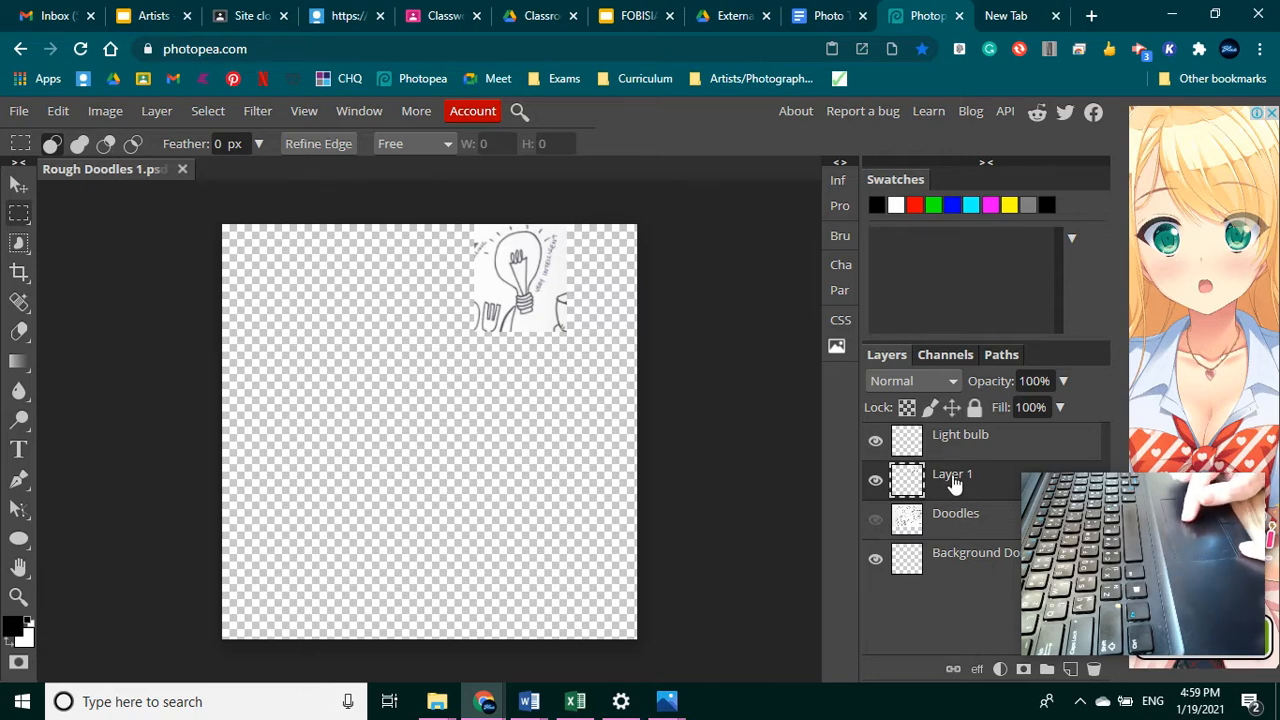
# Enlarge the copied light bulb sketch to about 281% width and 295% height and place it around the middle of the canvas
pyautogui.click(19, 187)
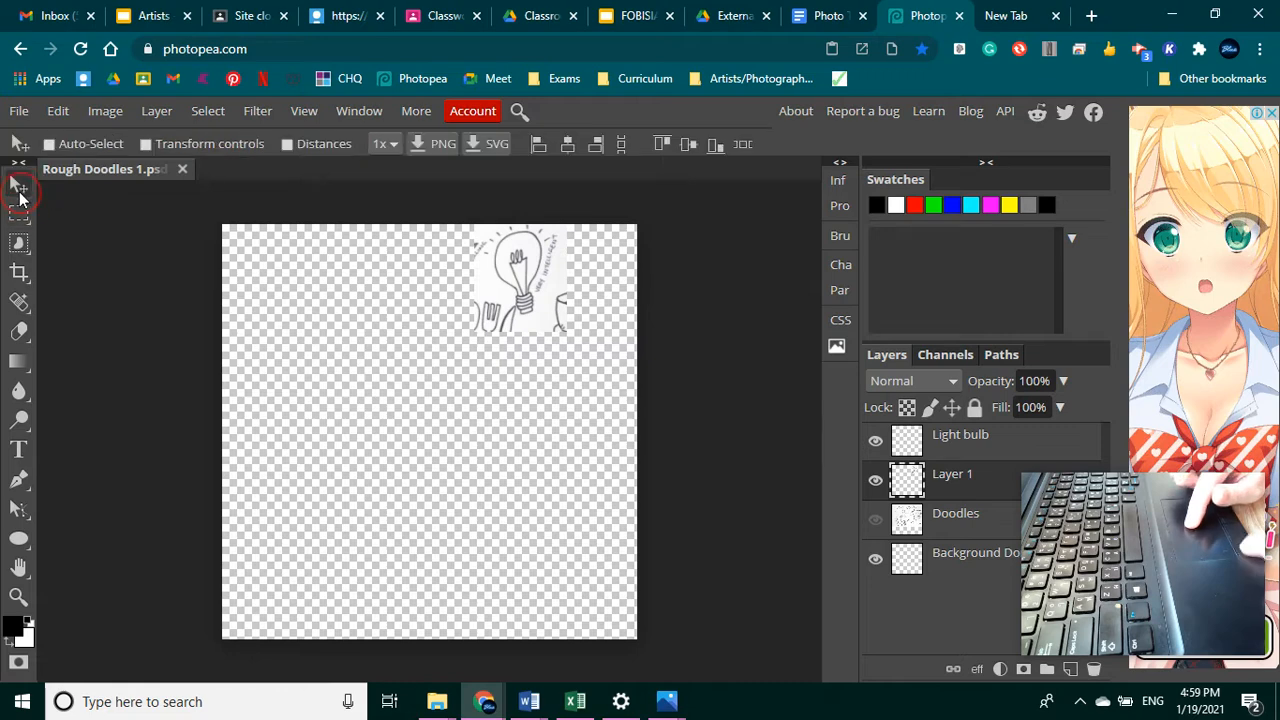
pyautogui.click(147, 144)
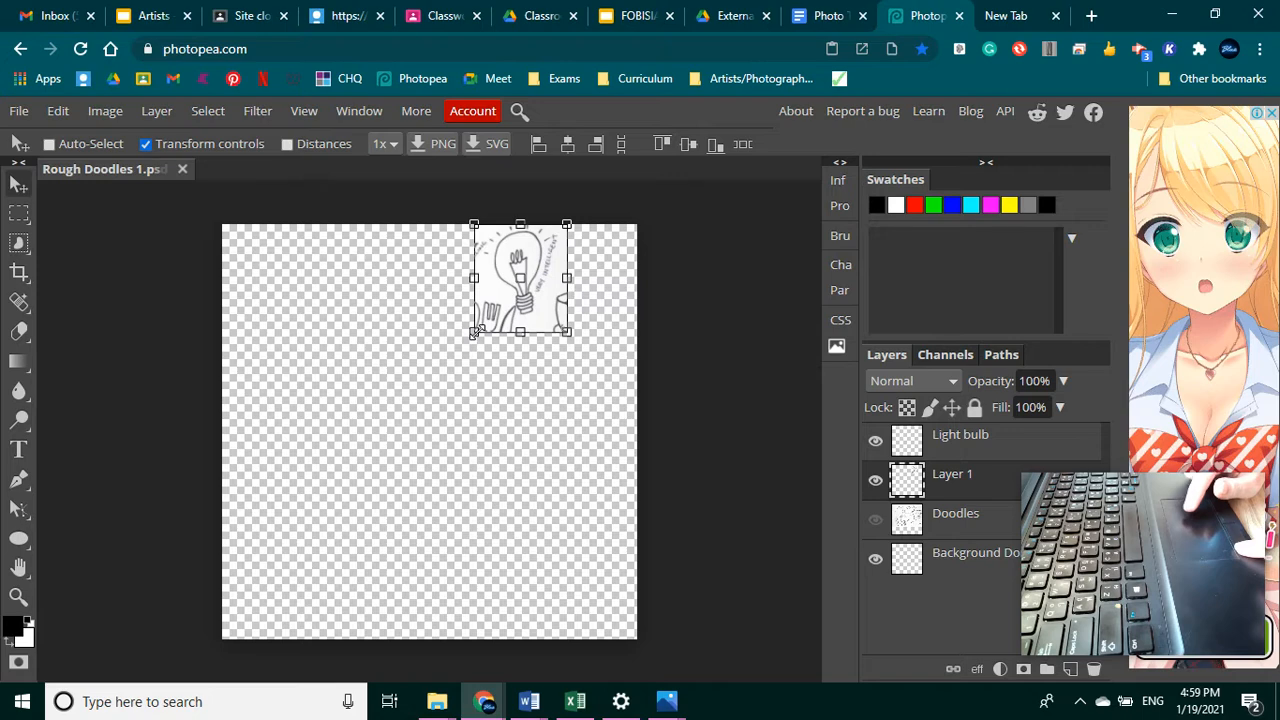
pyautogui.moveTo(475, 332); pyautogui.dragTo(306, 542)
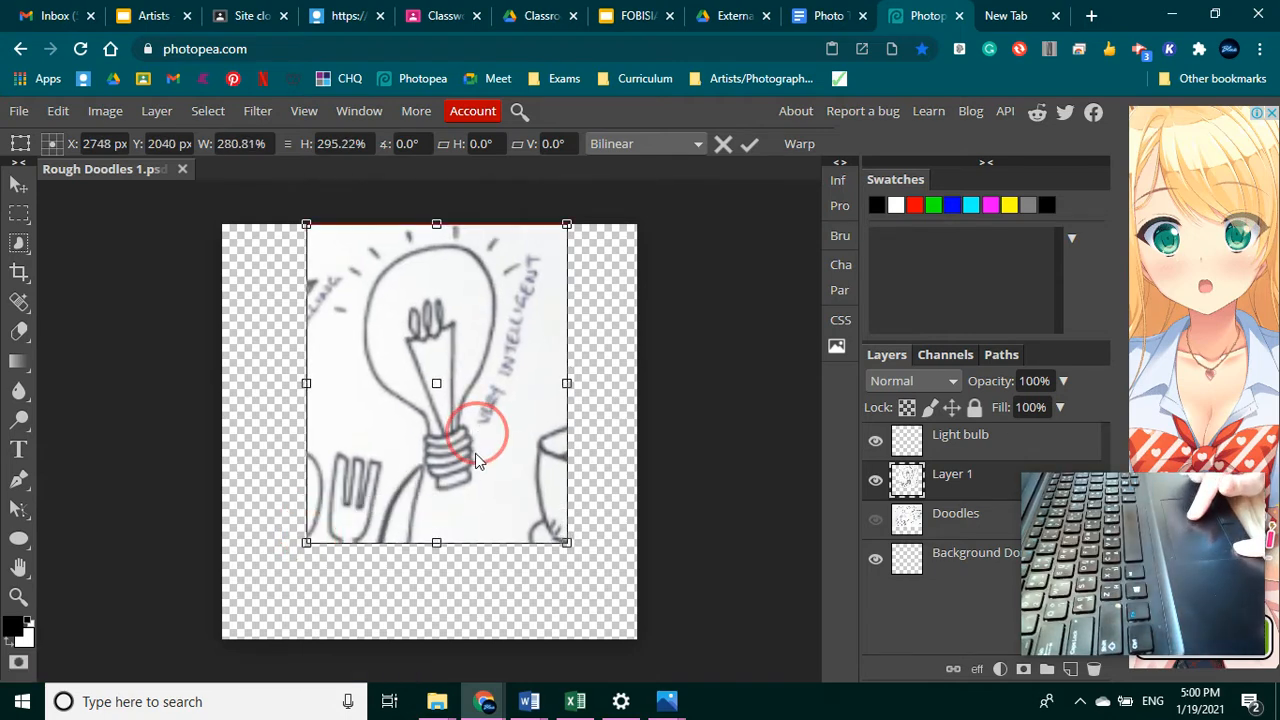
pyautogui.moveTo(476, 453); pyautogui.dragTo(475, 450)
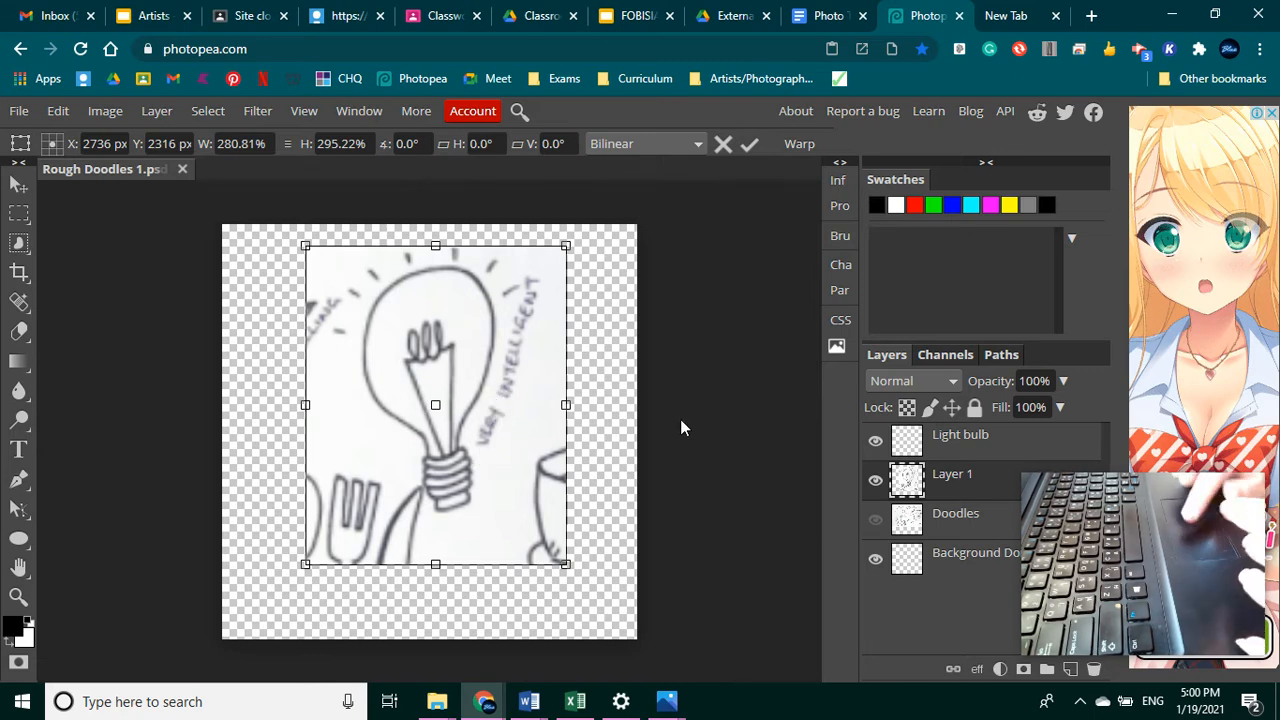
pyautogui.click(18, 186)
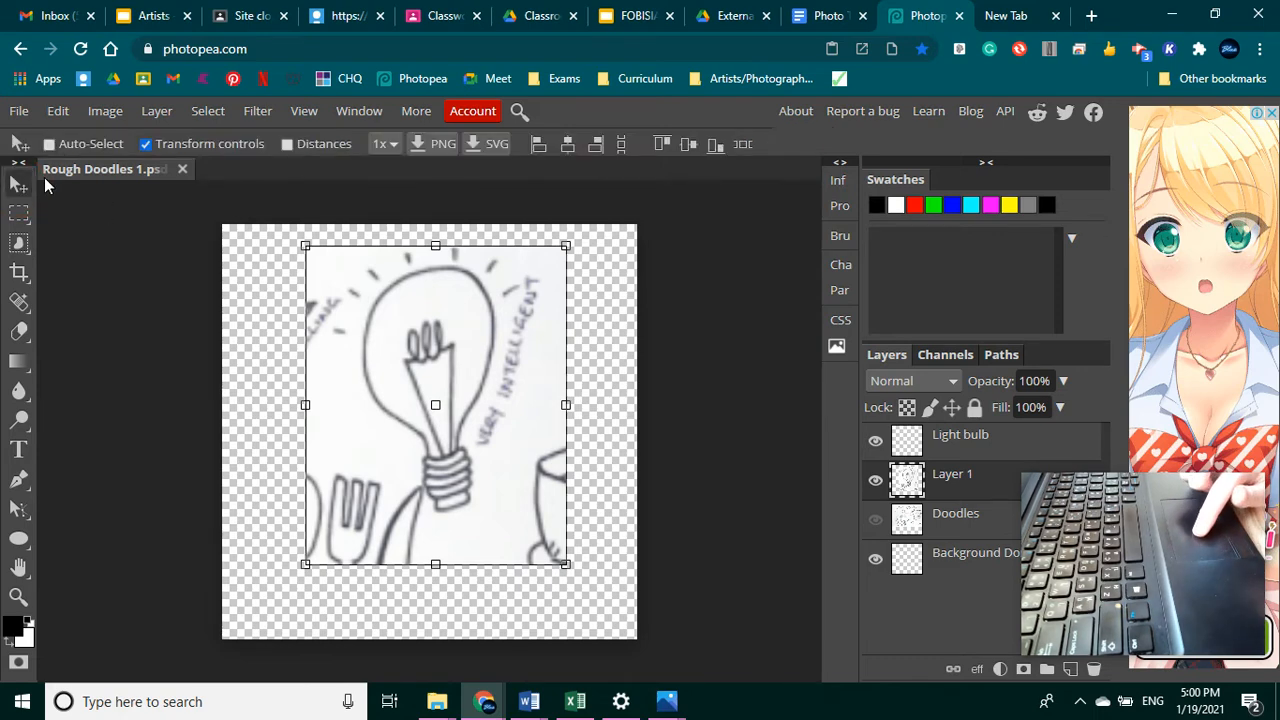
pyautogui.click(146, 144)
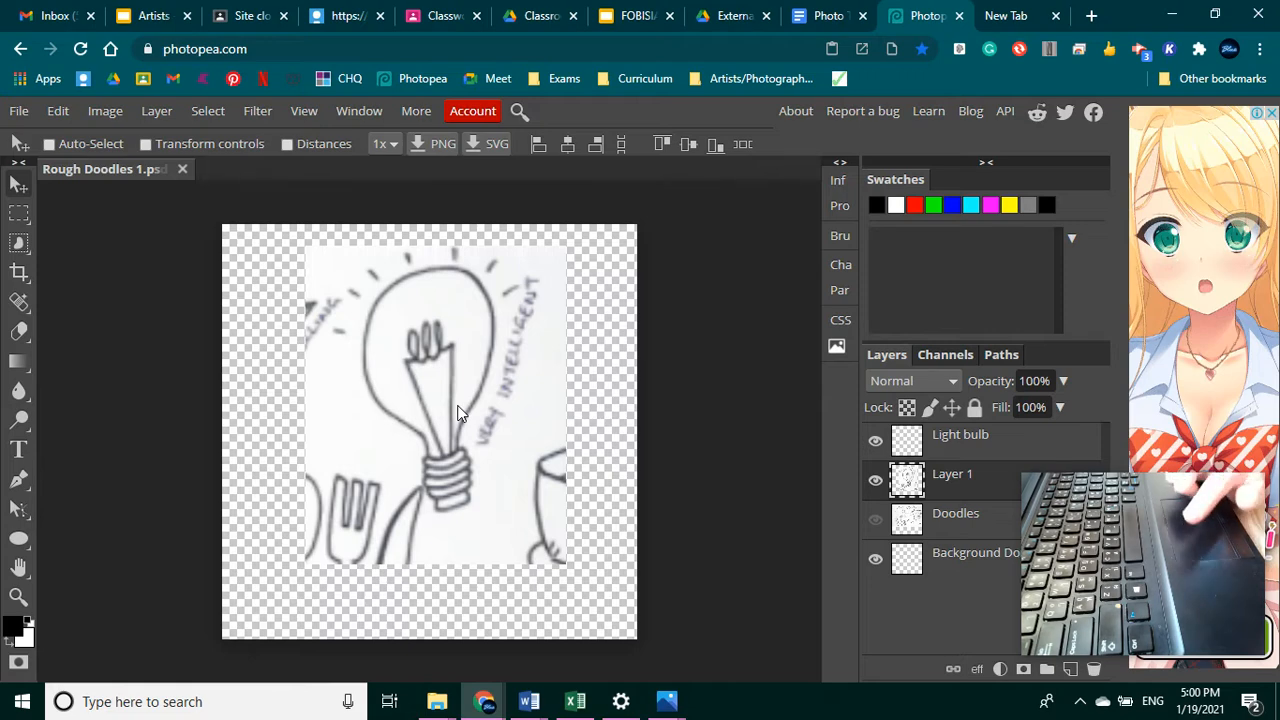
# Trace the bulb's glass outline in black on the Light bulb layer with a 99 px brush at 100% hardness
pyautogui.click(982, 443)
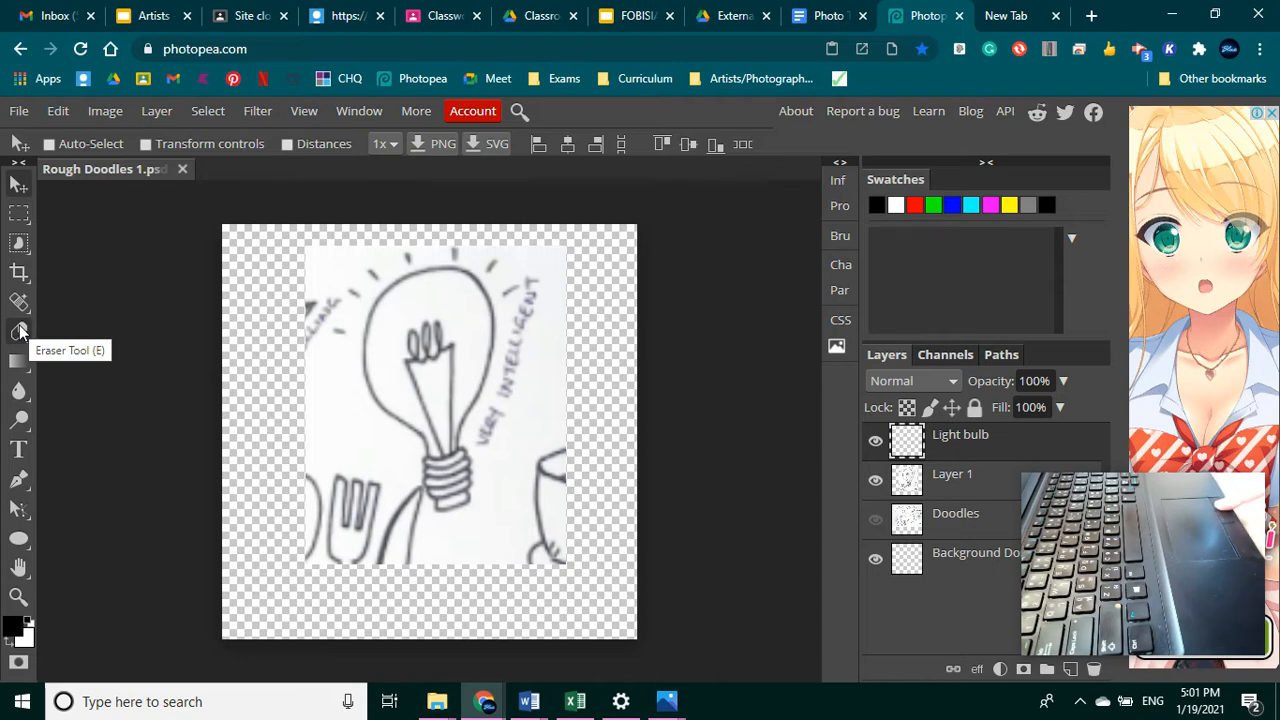
pyautogui.rightClick(20, 332)
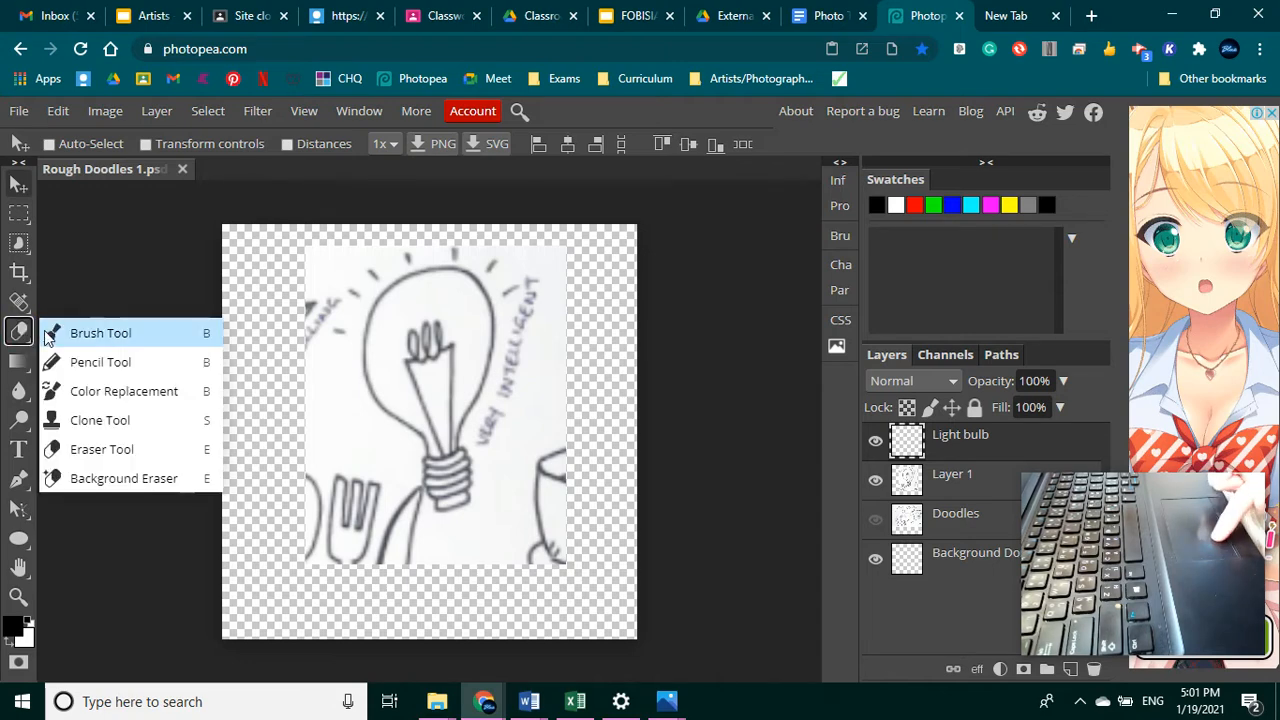
pyautogui.click(52, 334)
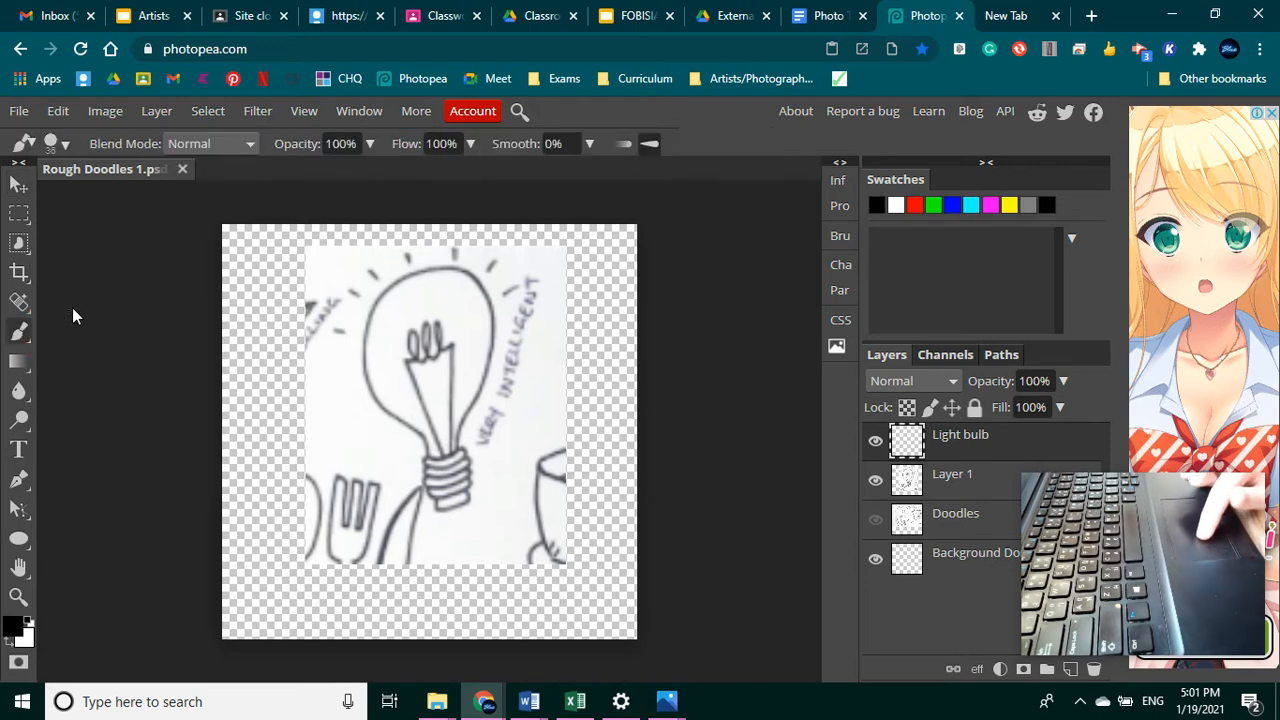
pyautogui.click(66, 145)
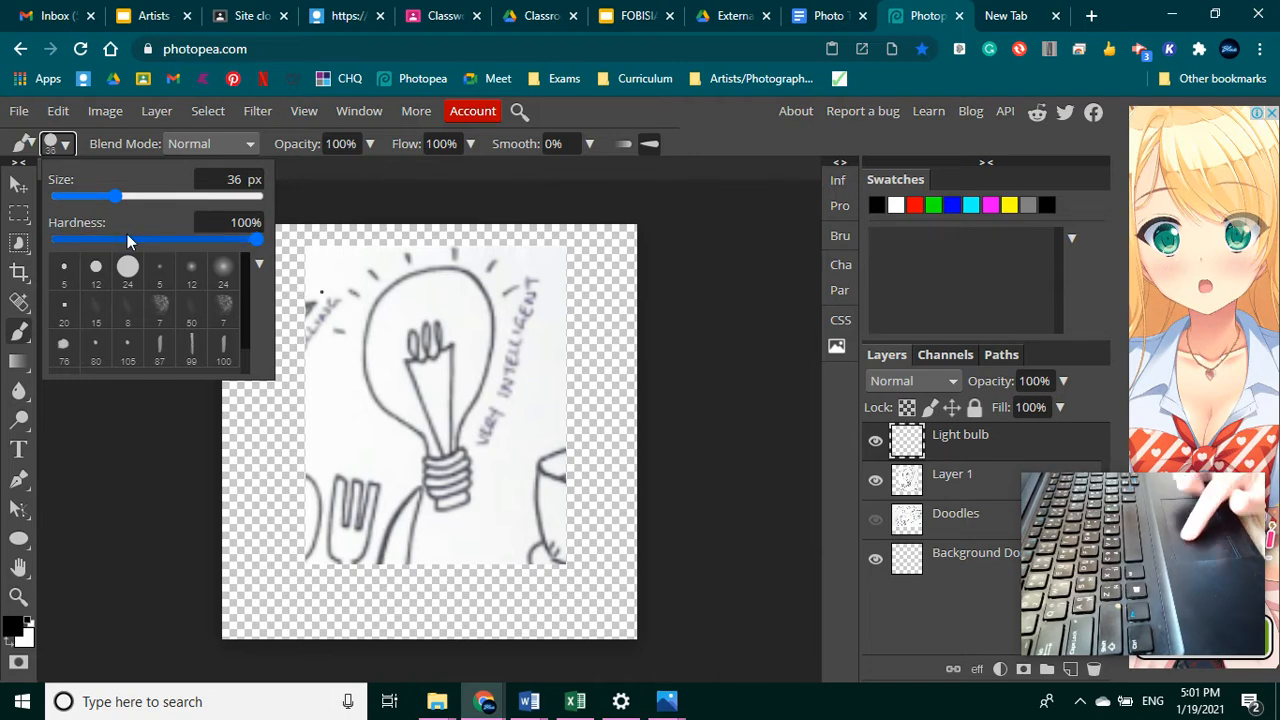
pyautogui.click(131, 195)
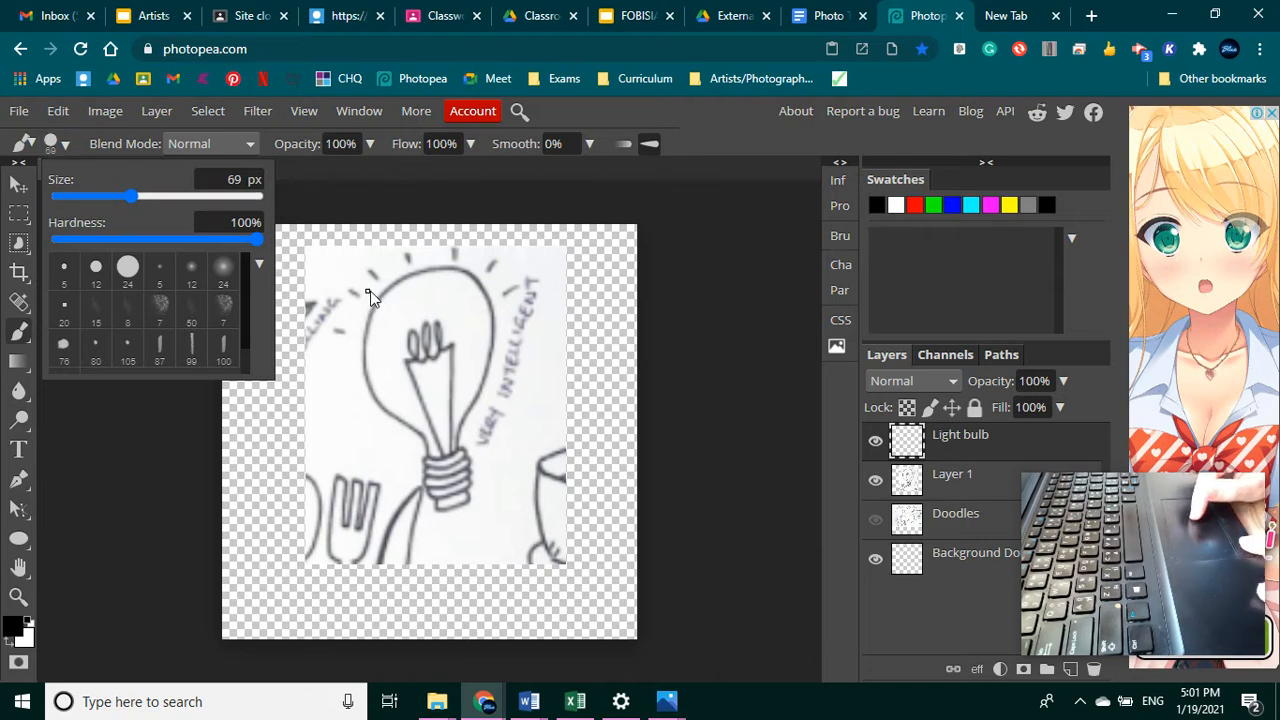
pyautogui.click(142, 197)
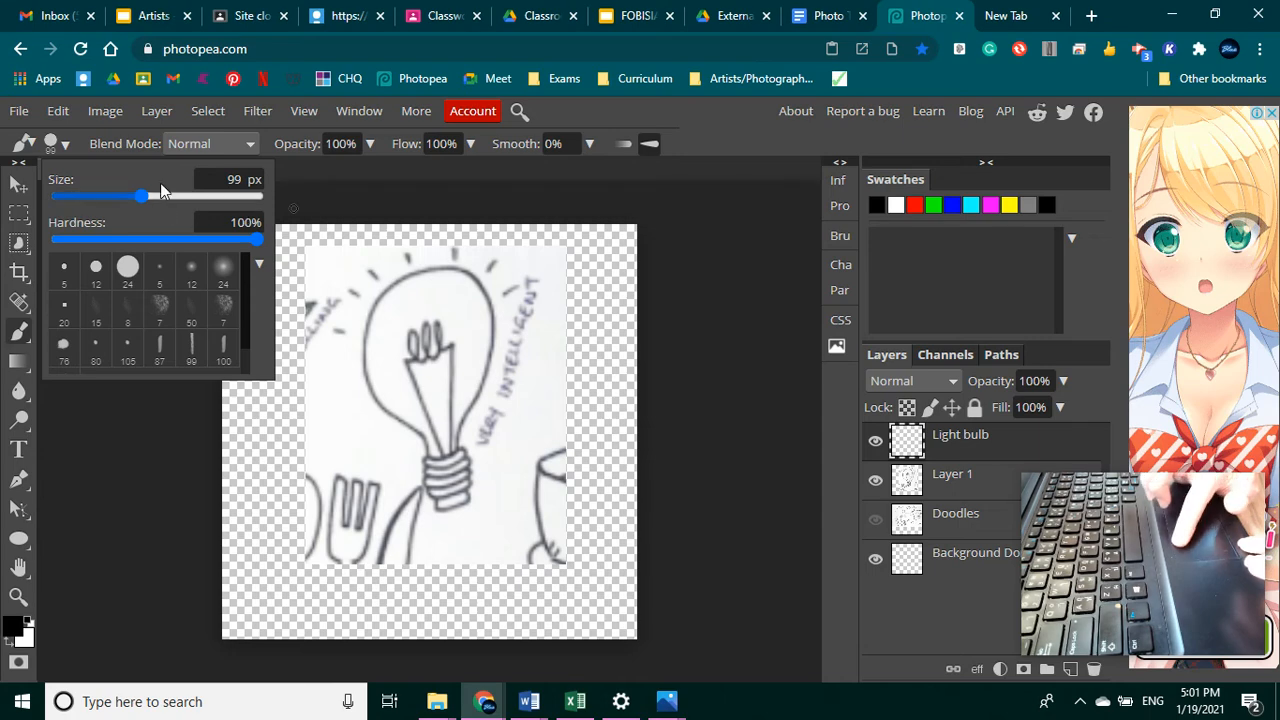
pyautogui.click(355, 197)
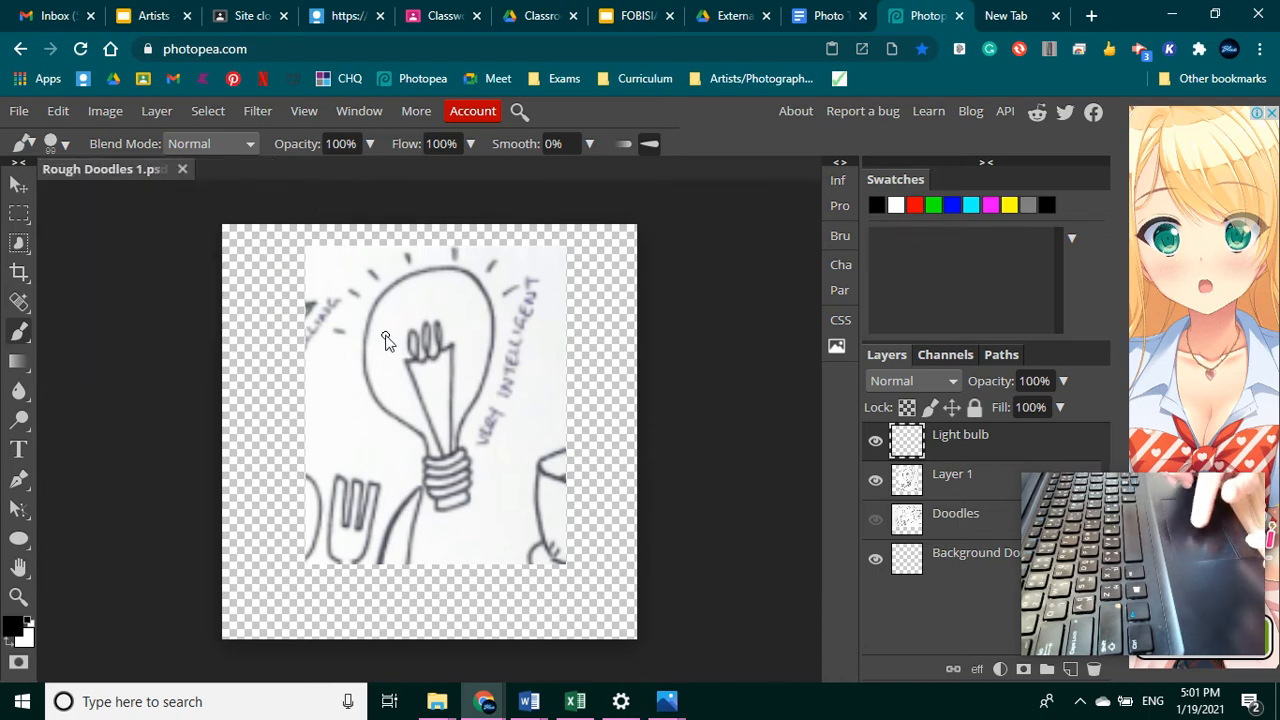
pyautogui.click(426, 452)
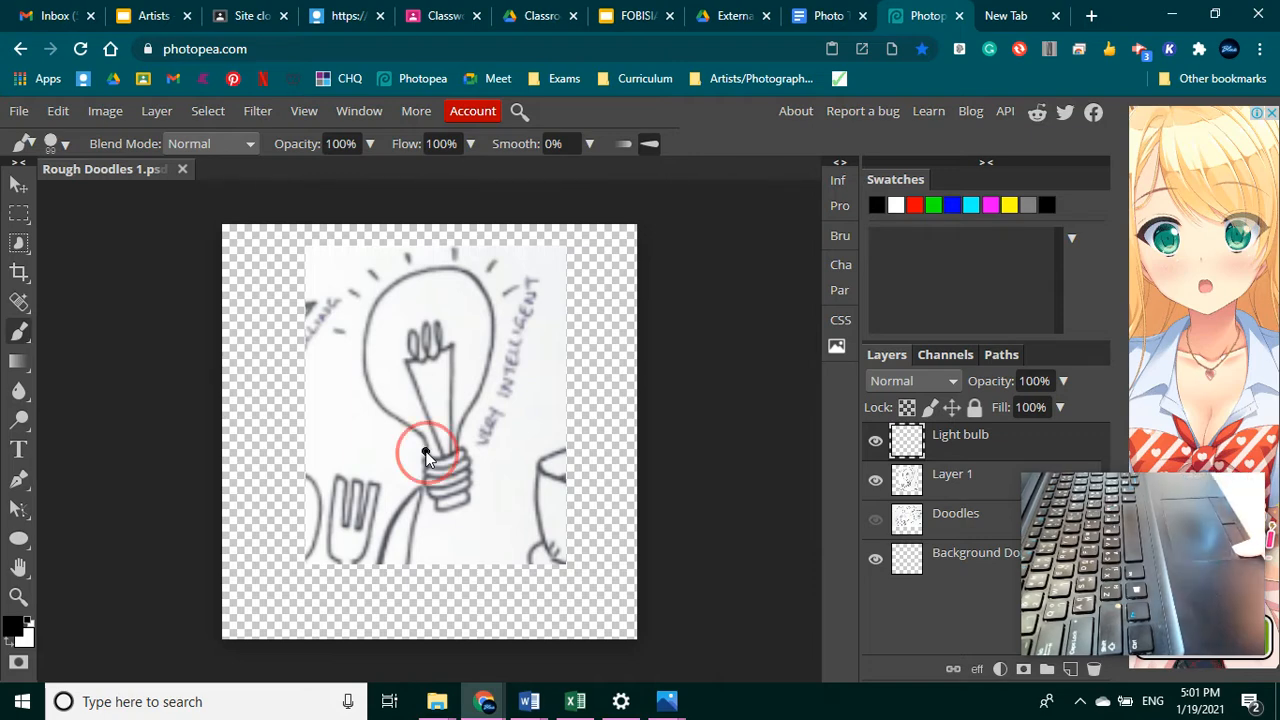
pyautogui.moveTo(426, 452)
pyautogui.mouseDown()
pyautogui.moveTo(369, 381)
pyautogui.moveTo(369, 328)
pyautogui.moveTo(397, 284)
pyautogui.moveTo(465, 274)
pyautogui.moveTo(485, 289)
pyautogui.moveTo(494, 330)
pyautogui.moveTo(433, 456)
pyautogui.mouseUp()
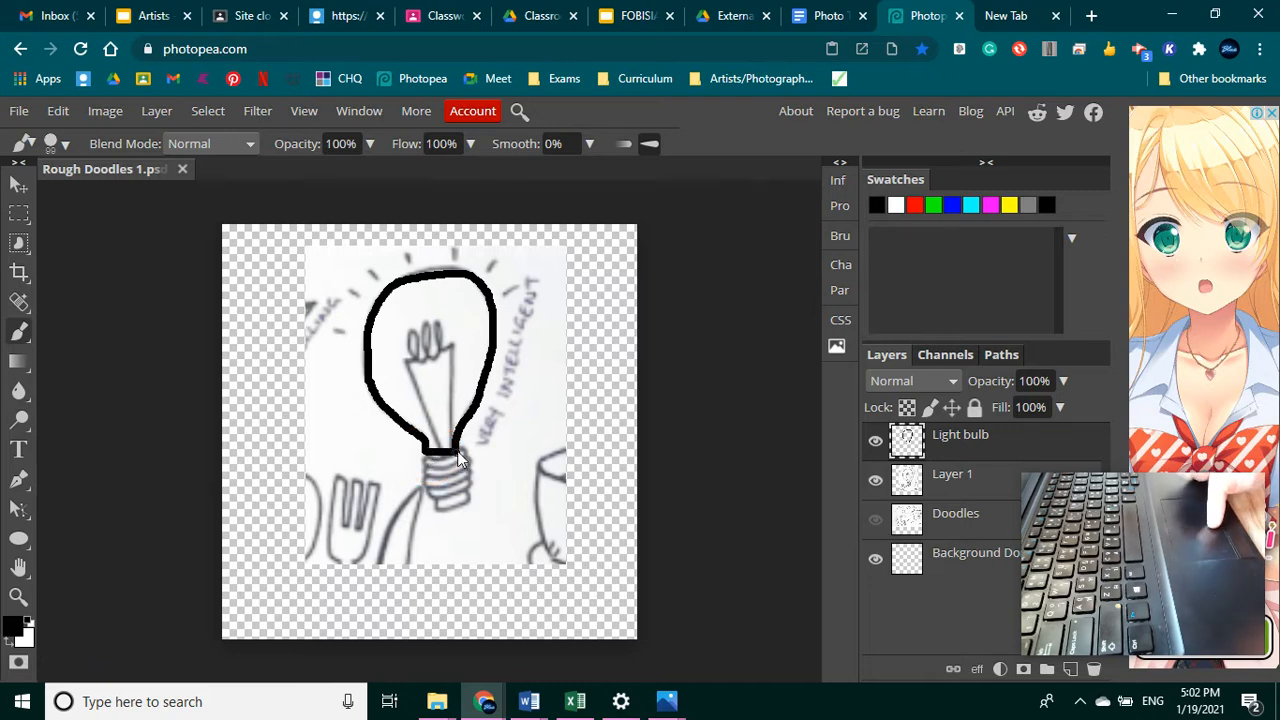
# Reduce the black brush to a thinner size of 36 px, keeping 100% hardness
pyautogui.click(60, 146)
pyautogui.click(105, 196)
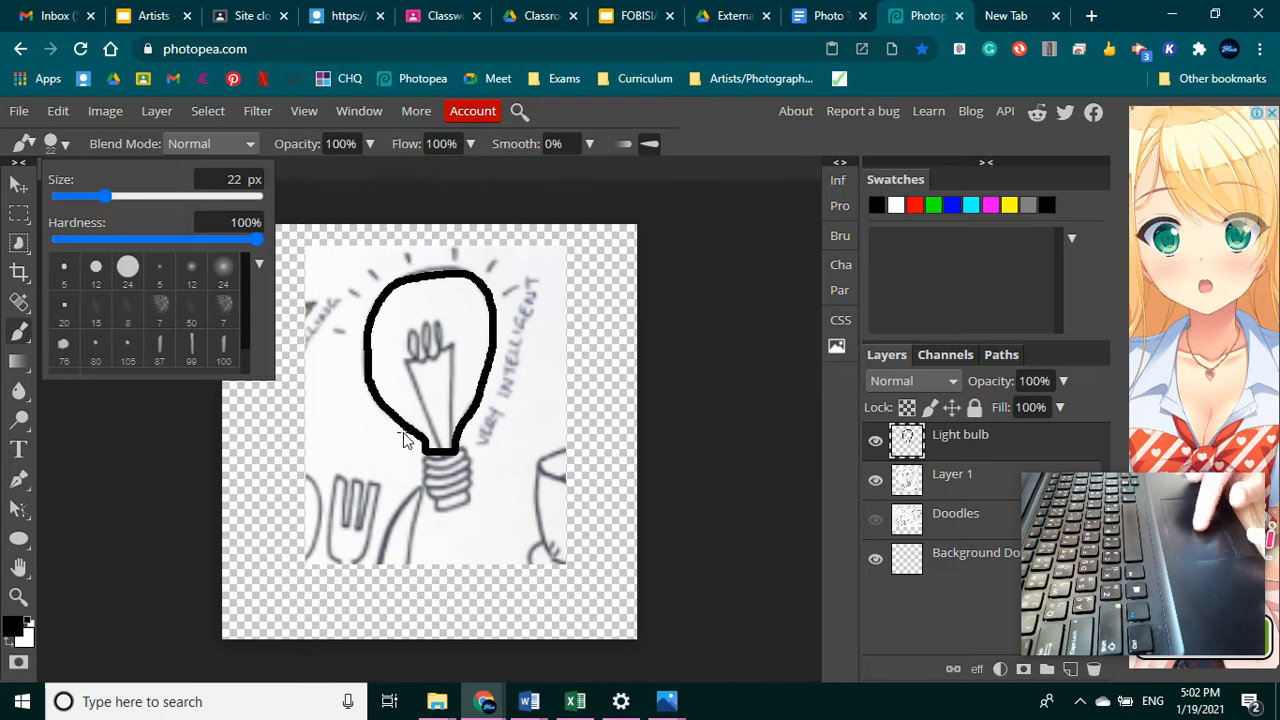
pyautogui.click(117, 196)
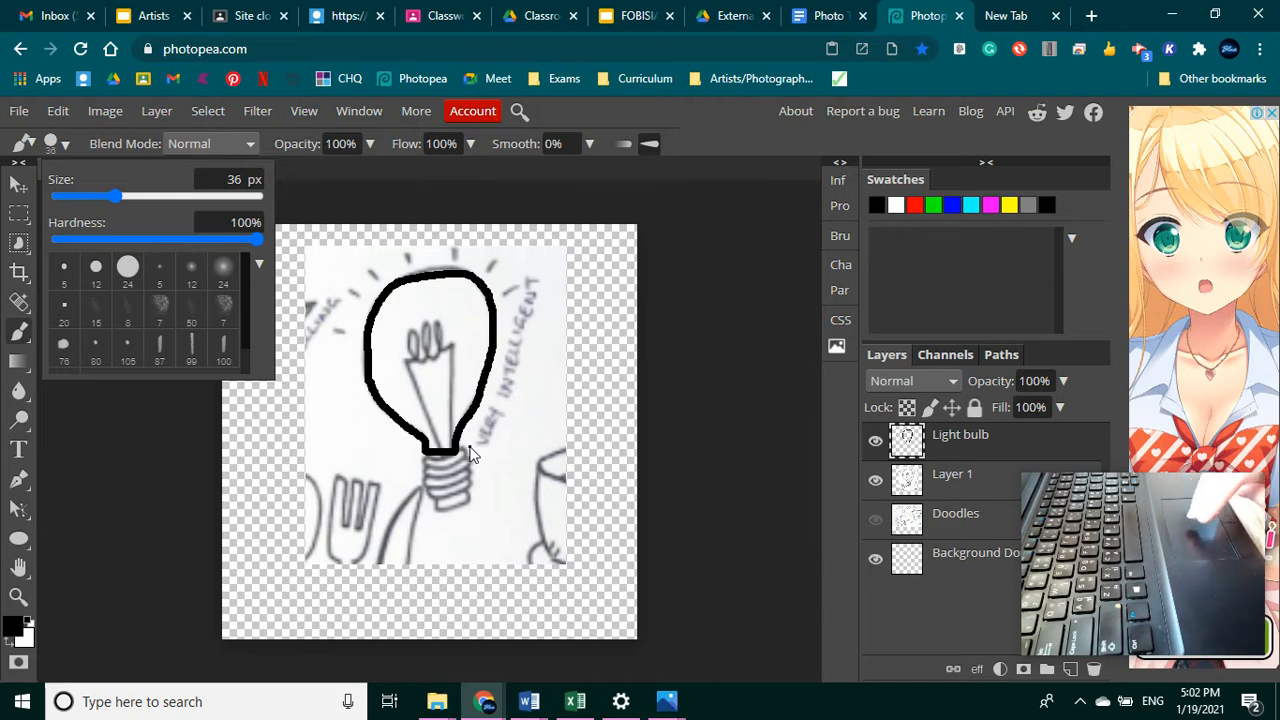
pyautogui.scroll(5, 472, 455)
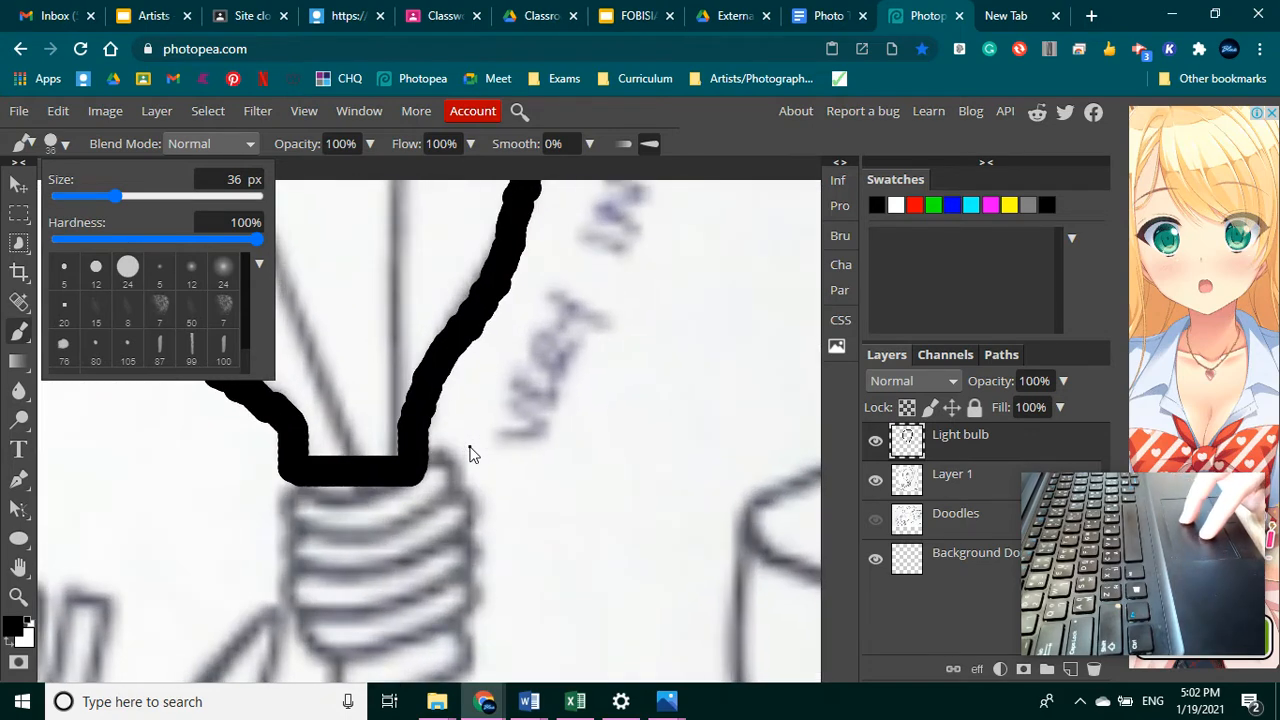
pyautogui.scroll(-4, 472, 455)
pyautogui.scroll(2, 472, 455)
pyautogui.scroll(-1, 472, 455)
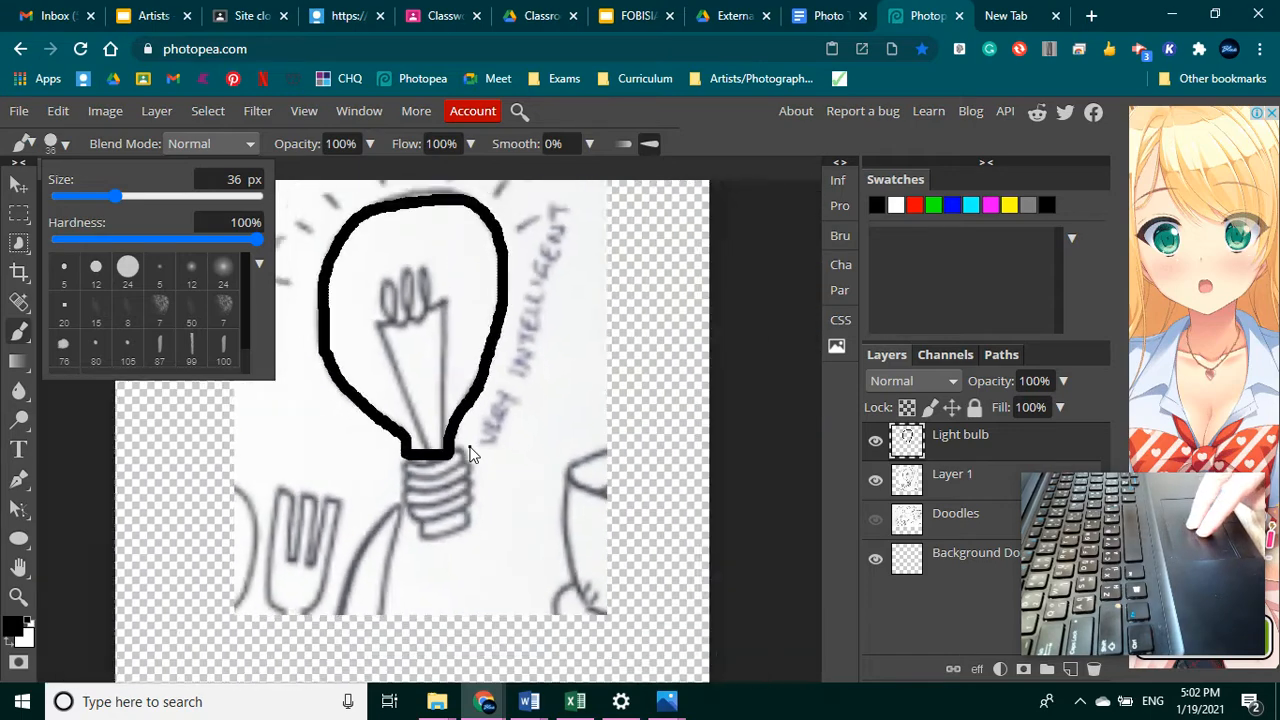
pyautogui.scroll(-2, 472, 455)
pyautogui.scroll(3, 472, 455)
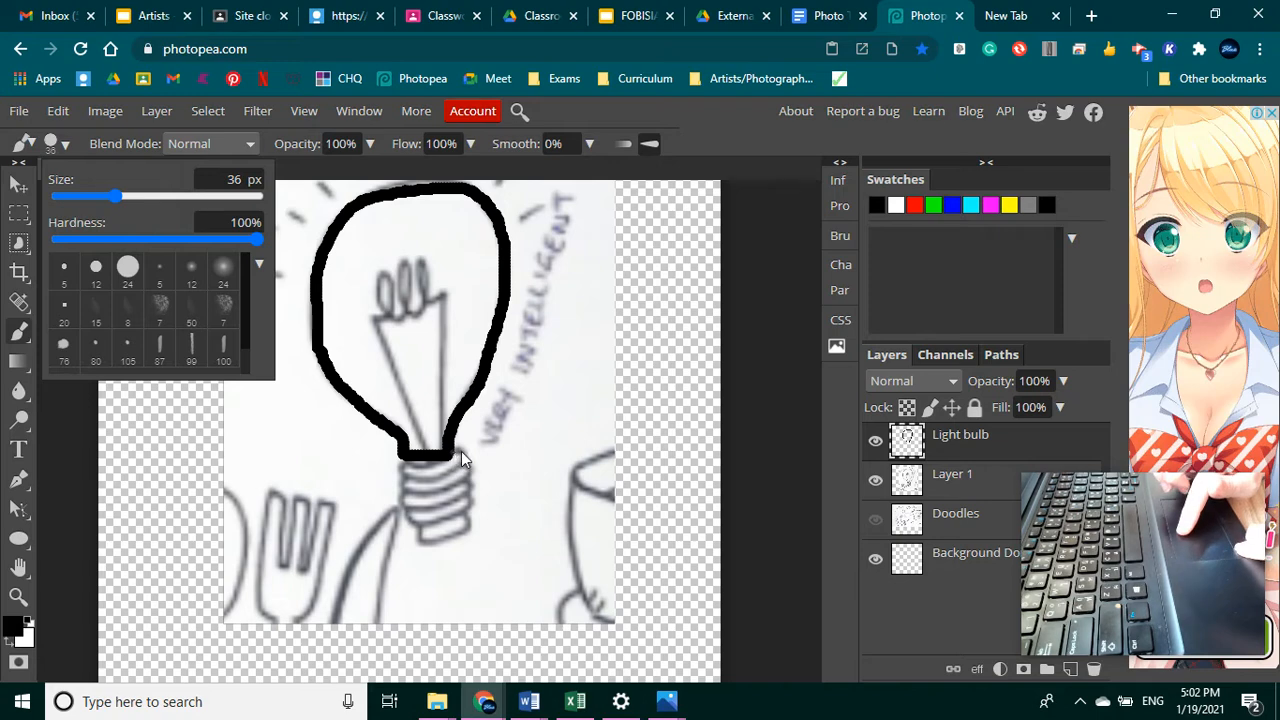
pyautogui.moveTo(467, 452)
pyautogui.mouseDown()
pyautogui.moveTo(475, 473)
pyautogui.moveTo(459, 466)
pyautogui.mouseUp()
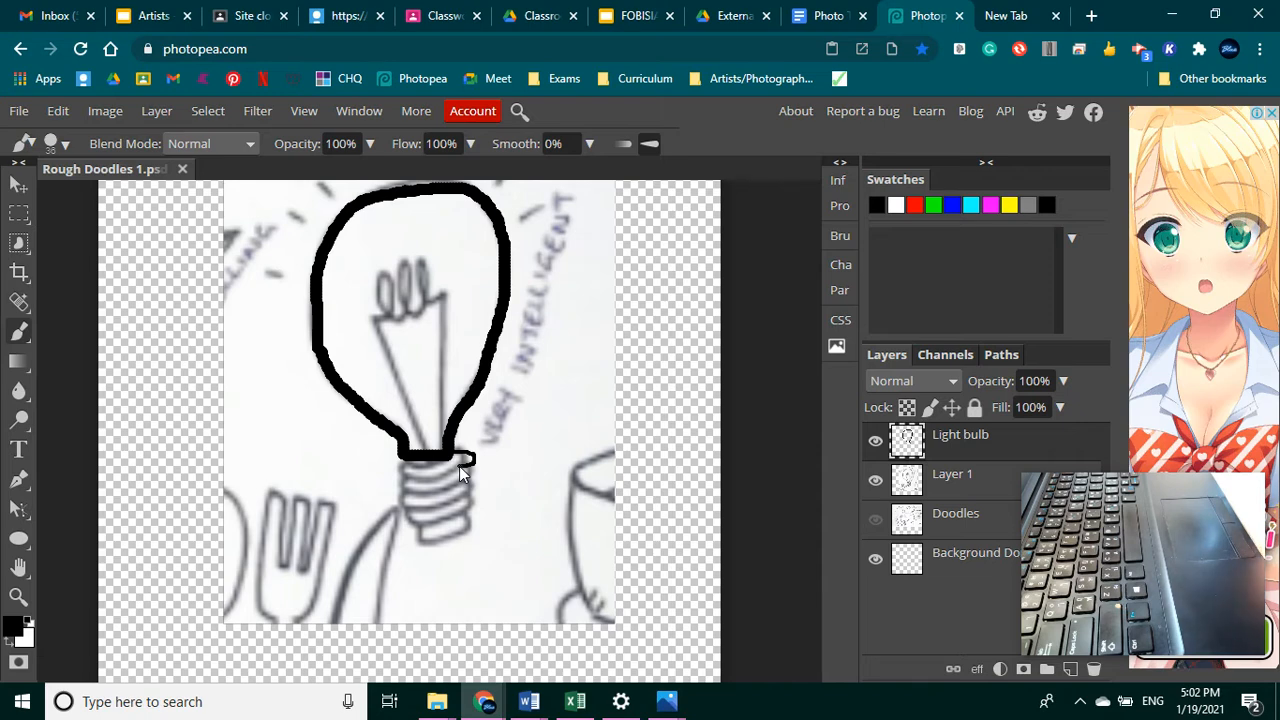
pyautogui.hotkey('ctrl', 'z')
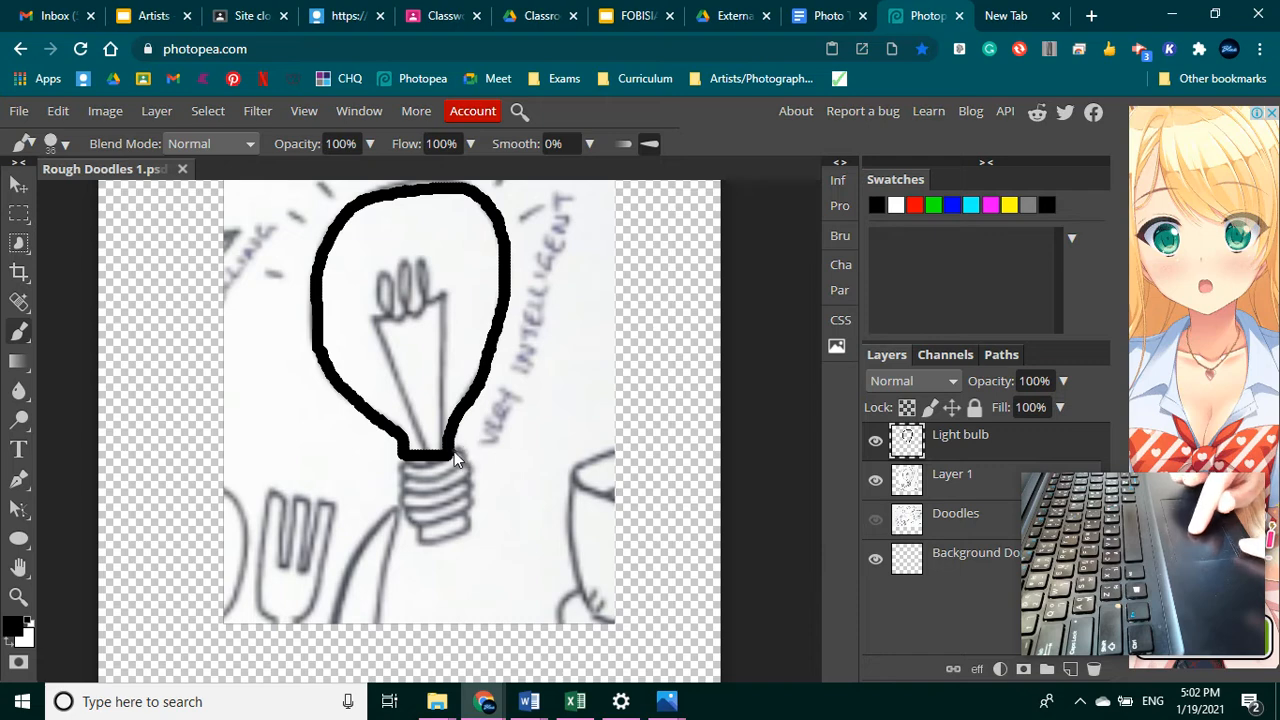
pyautogui.moveTo(452, 449)
pyautogui.mouseDown()
pyautogui.moveTo(473, 453)
pyautogui.moveTo(460, 475)
pyautogui.moveTo(400, 470)
pyautogui.mouseUp()
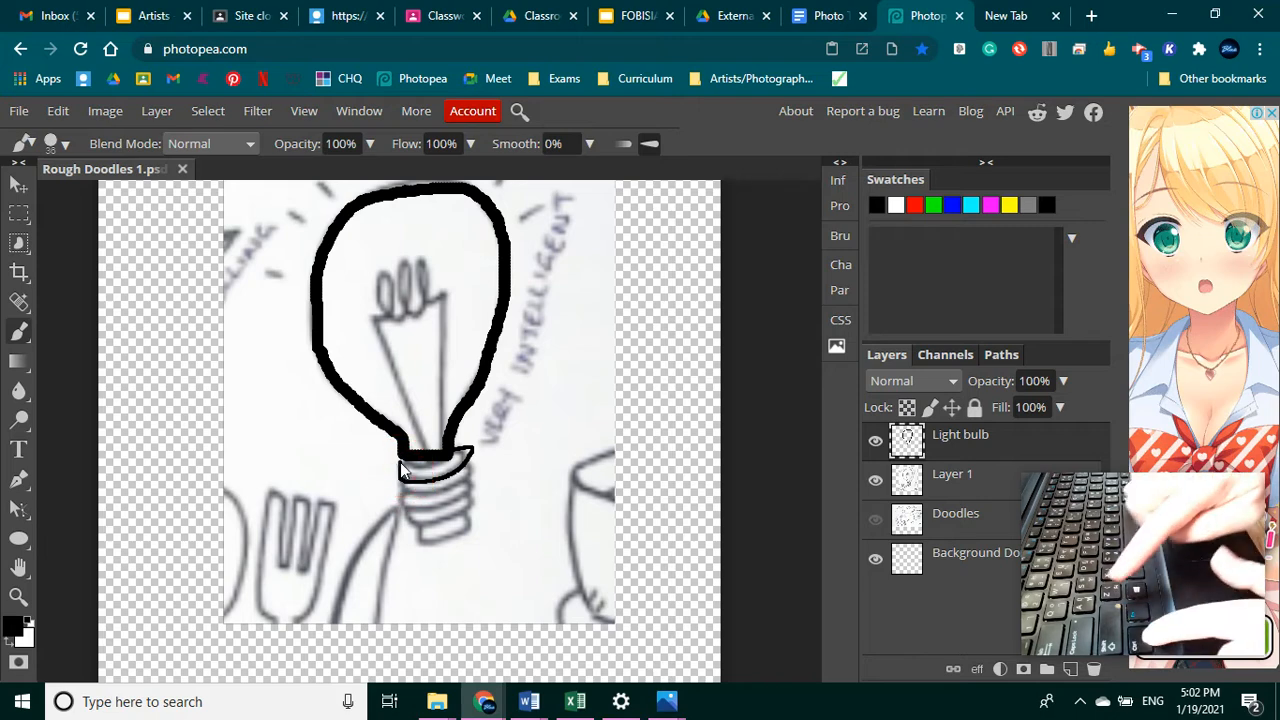
pyautogui.hotkey('ctrl', 'z')
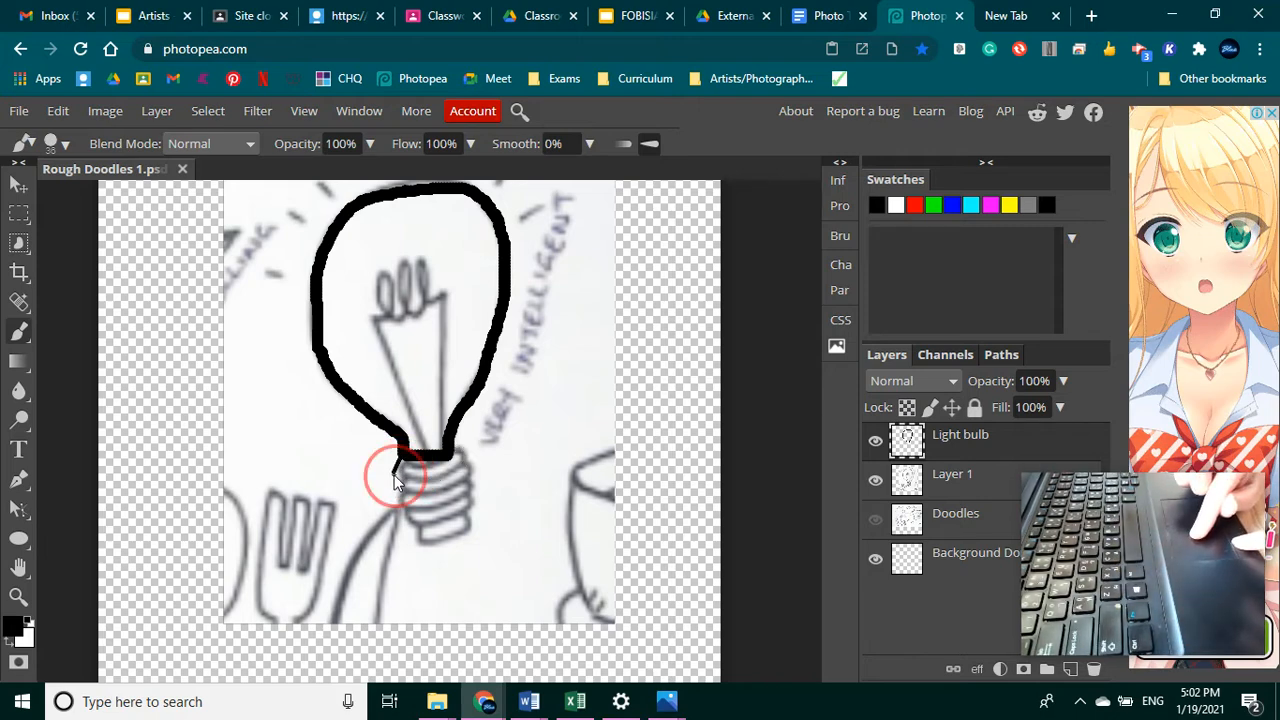
# Trace the sketch's coiled screw base below the glass and the looped filament with its two supports inside the bulb
pyautogui.moveTo(394, 475)
pyautogui.mouseDown()
pyautogui.moveTo(452, 478)
pyautogui.moveTo(458, 452)
pyautogui.moveTo(474, 460)
pyautogui.moveTo(471, 480)
pyautogui.moveTo(443, 497)
pyautogui.moveTo(406, 493)
pyautogui.moveTo(399, 468)
pyautogui.moveTo(409, 510)
pyautogui.moveTo(466, 482)
pyautogui.mouseUp()
pyautogui.hotkey('ctrl', 'z')
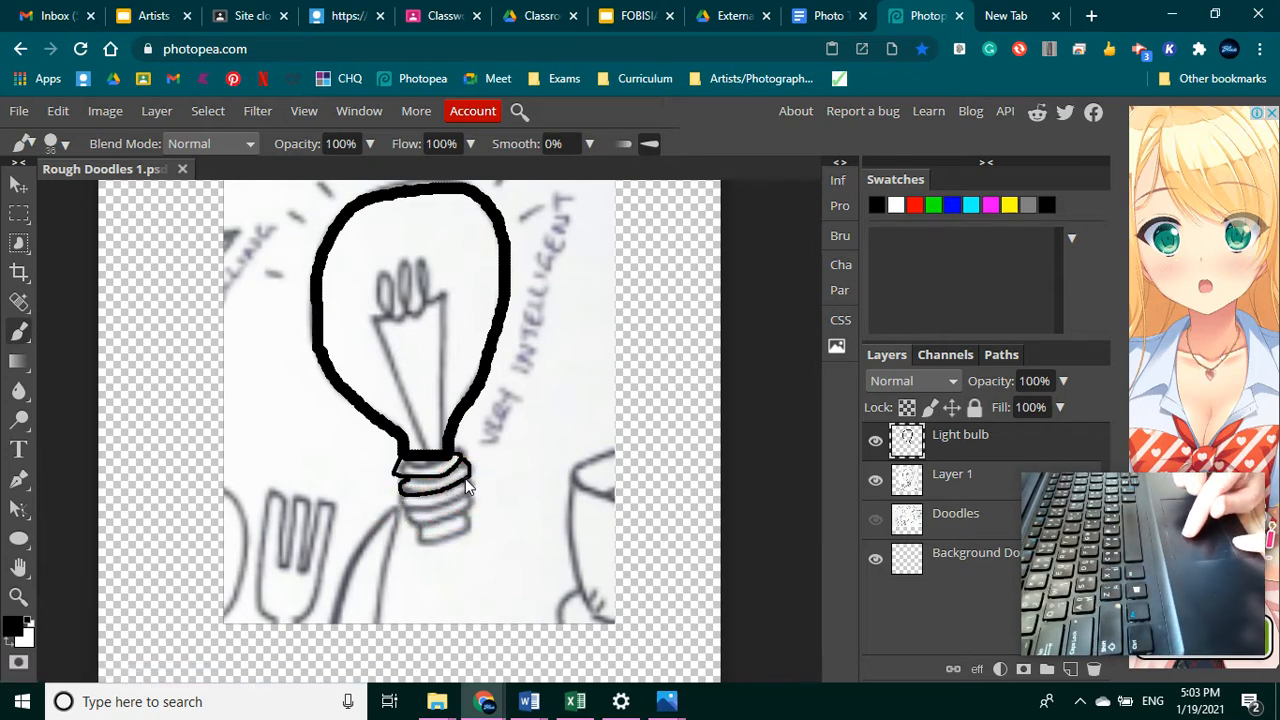
pyautogui.moveTo(466, 489)
pyautogui.mouseDown()
pyautogui.moveTo(445, 512)
pyautogui.moveTo(414, 509)
pyautogui.moveTo(400, 491)
pyautogui.moveTo(423, 537)
pyautogui.moveTo(470, 506)
pyautogui.mouseUp()
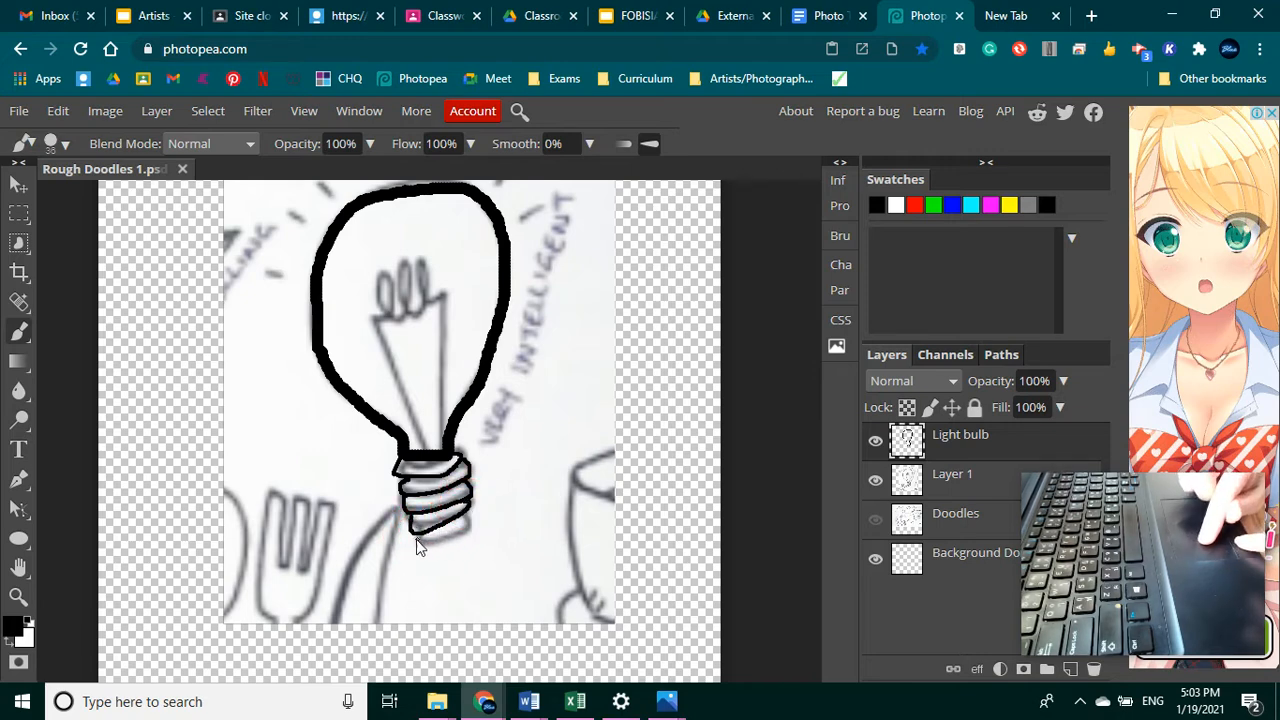
pyautogui.moveTo(420, 542)
pyautogui.mouseDown()
pyautogui.moveTo(451, 547)
pyautogui.moveTo(471, 526)
pyautogui.moveTo(465, 513)
pyautogui.mouseUp()
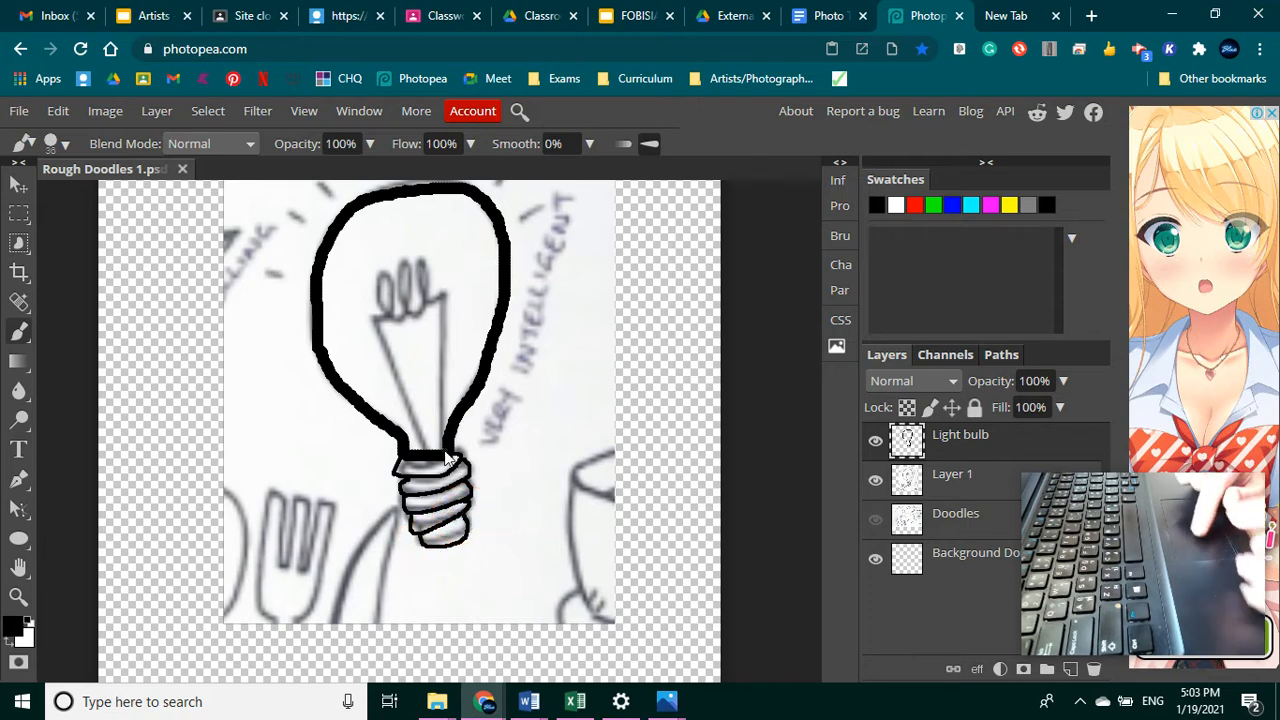
pyautogui.moveTo(444, 452)
pyautogui.mouseDown()
pyautogui.moveTo(442, 292)
pyautogui.moveTo(425, 290)
pyautogui.moveTo(422, 264)
pyautogui.moveTo(438, 285)
pyautogui.moveTo(418, 310)
pyautogui.mouseUp()
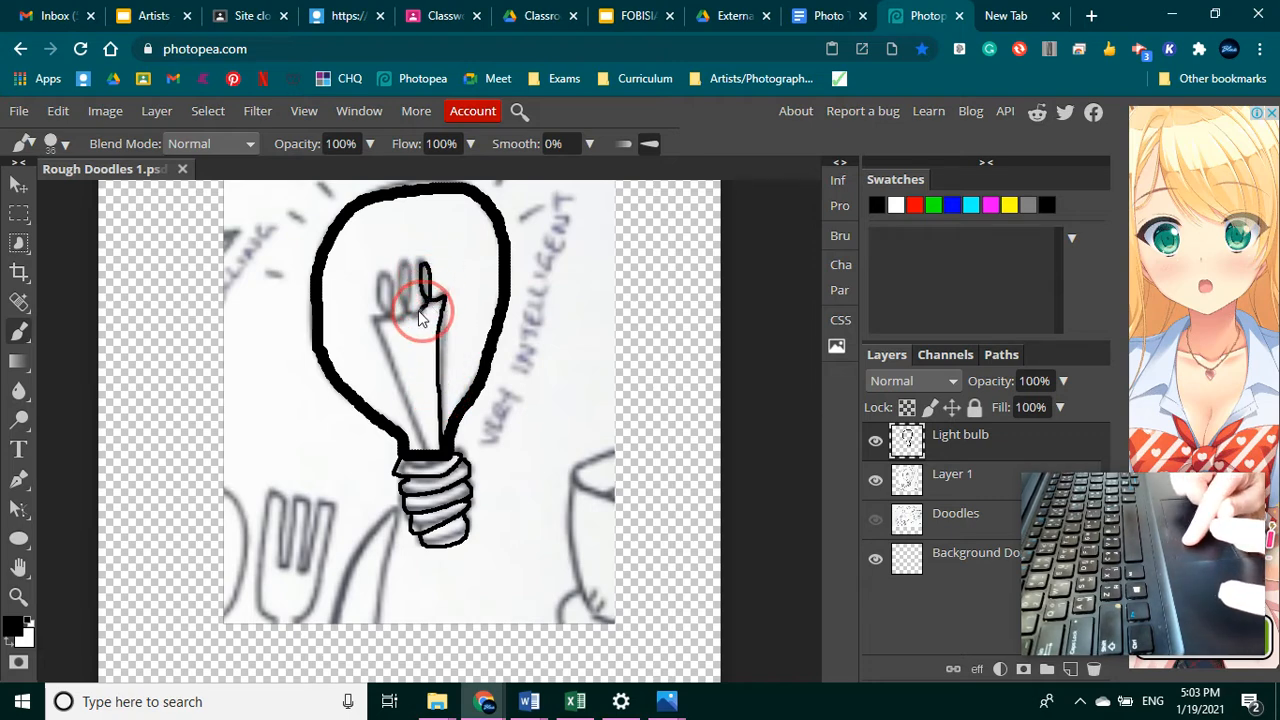
pyautogui.moveTo(404, 278)
pyautogui.mouseDown()
pyautogui.moveTo(420, 306)
pyautogui.moveTo(389, 314)
pyautogui.moveTo(378, 288)
pyautogui.moveTo(389, 285)
pyautogui.moveTo(389, 306)
pyautogui.moveTo(367, 333)
pyautogui.moveTo(392, 358)
pyautogui.moveTo(428, 453)
pyautogui.mouseUp()
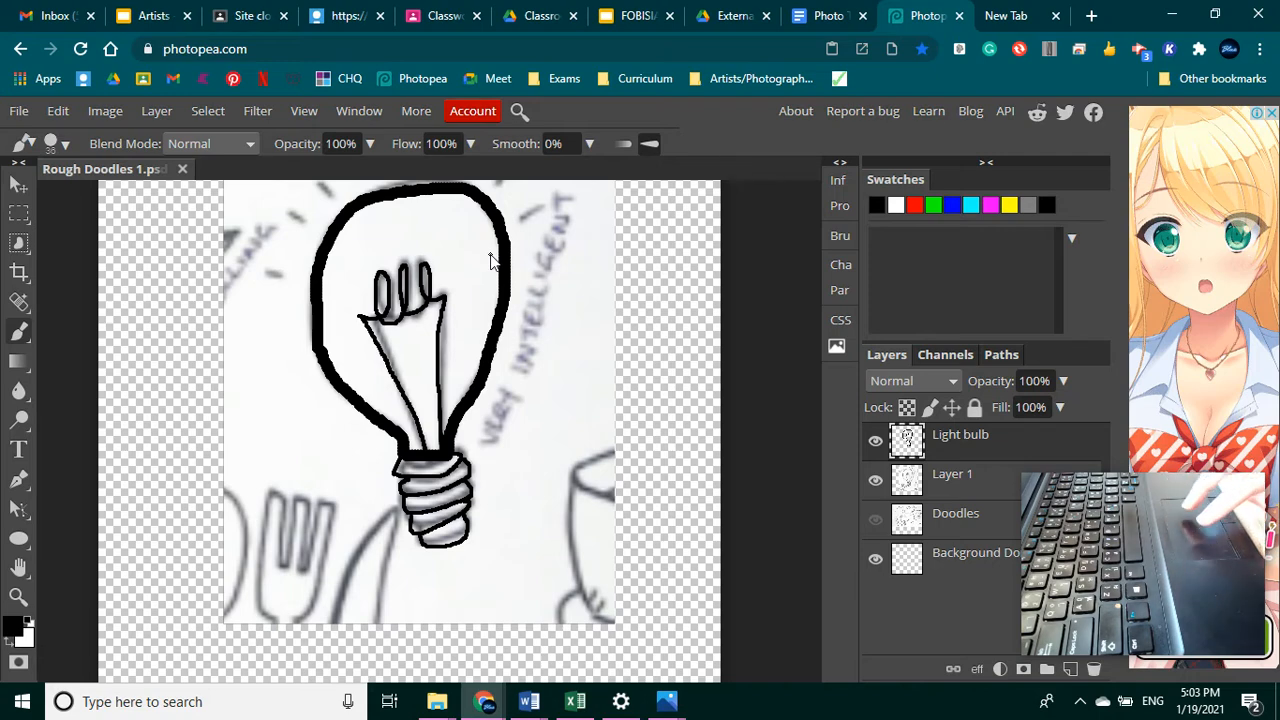
# Draw seven straight light rays around the upper part of the bulb, extending them outward beyond the sketched dashes
pyautogui.scroll(3, 490, 258)
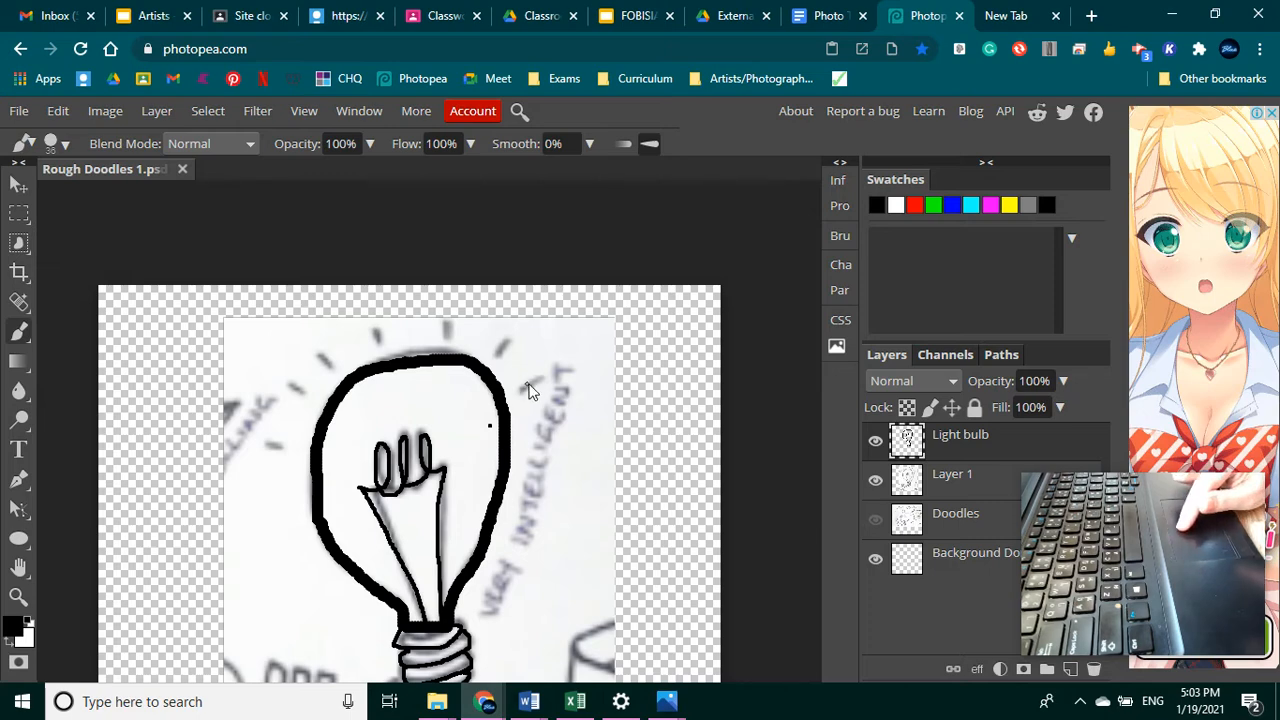
pyautogui.moveTo(556, 370); pyautogui.dragTo(522, 388)
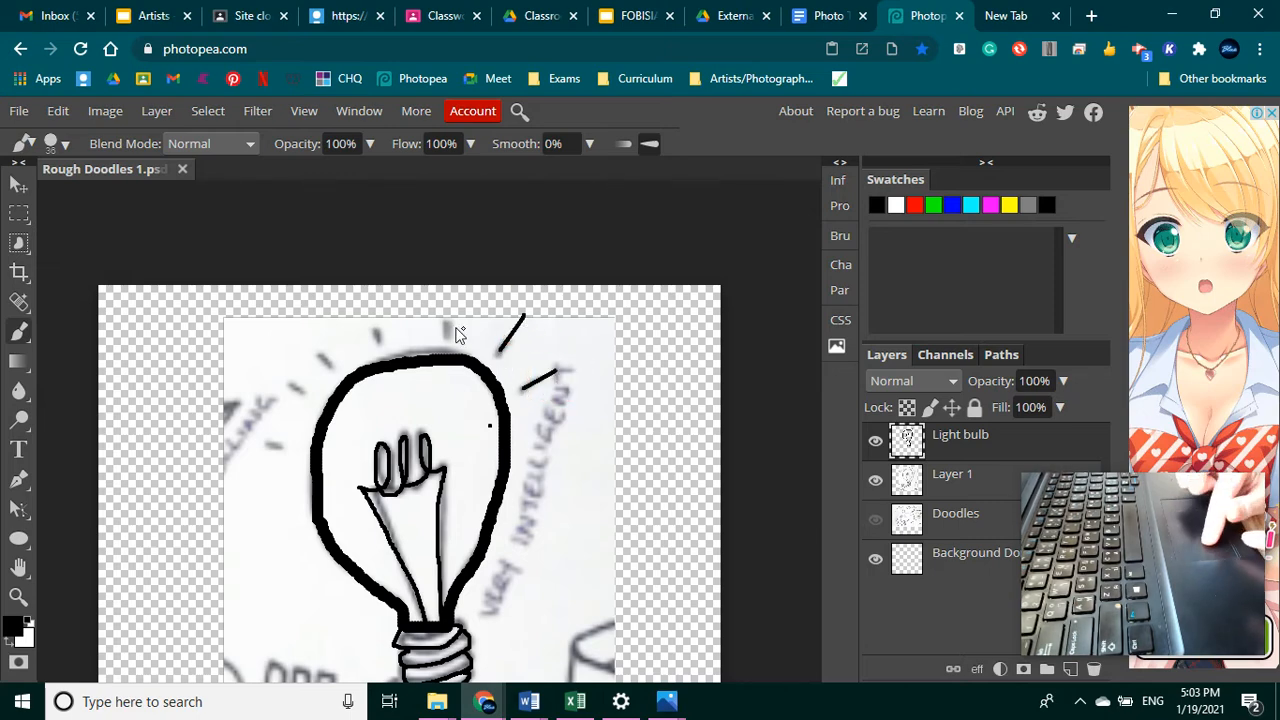
pyautogui.moveTo(444, 294); pyautogui.dragTo(443, 336)
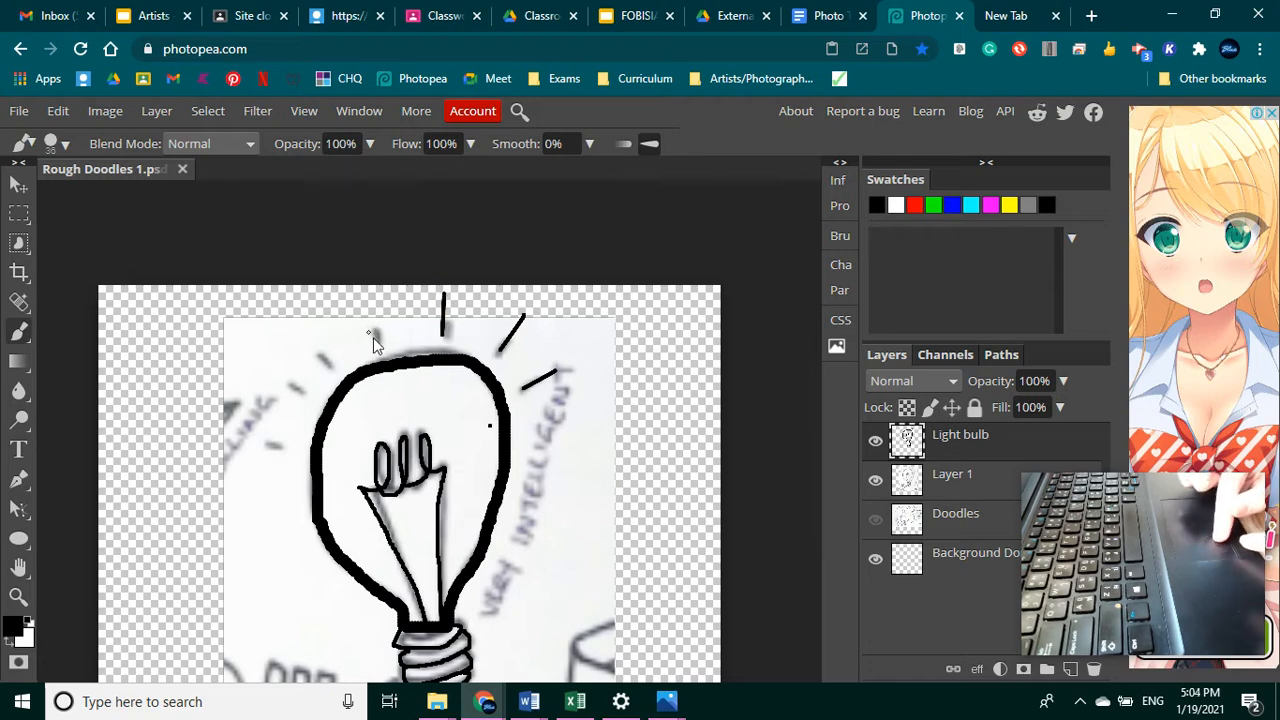
pyautogui.moveTo(370, 305); pyautogui.dragTo(378, 345)
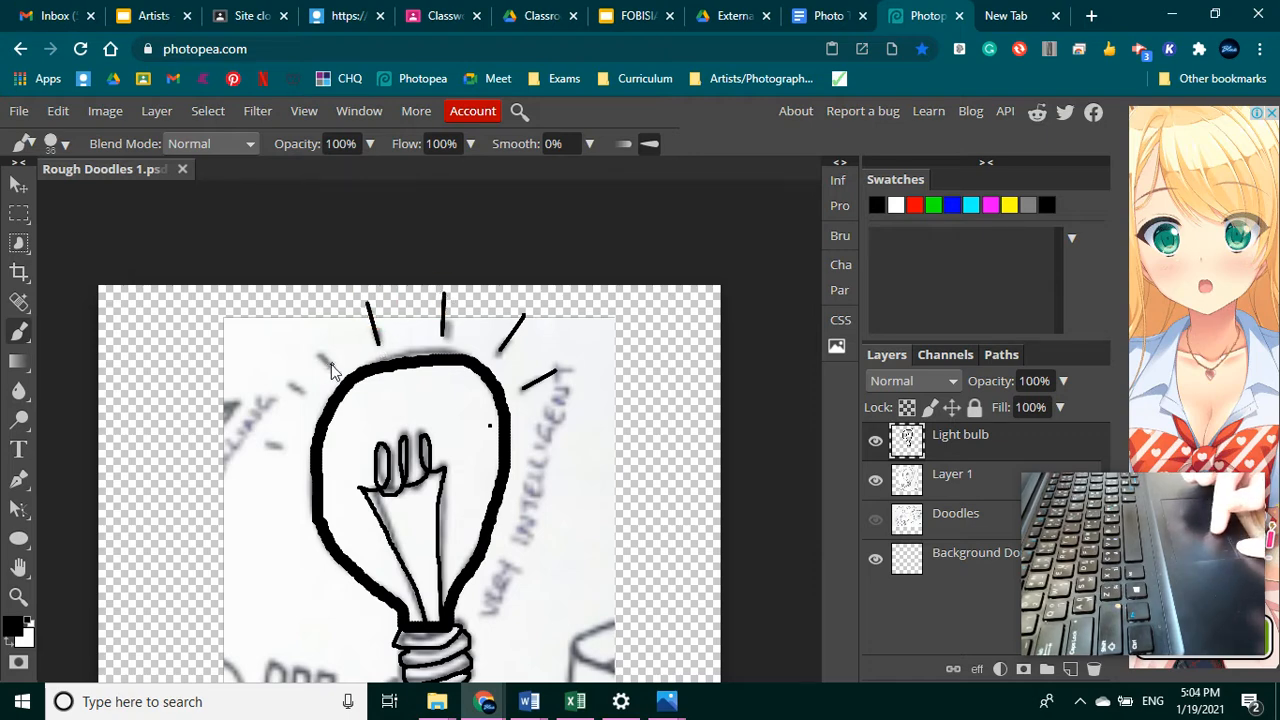
pyautogui.moveTo(301, 334); pyautogui.dragTo(330, 364)
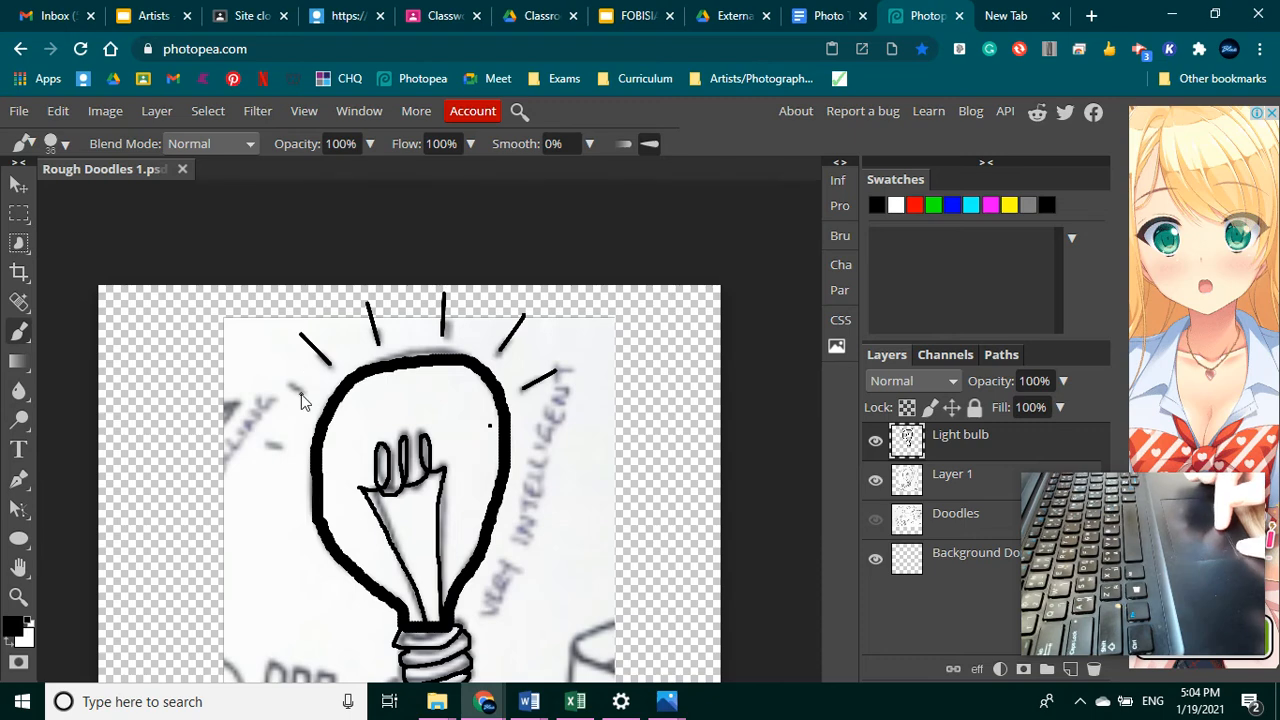
pyautogui.moveTo(252, 374); pyautogui.dragTo(301, 393)
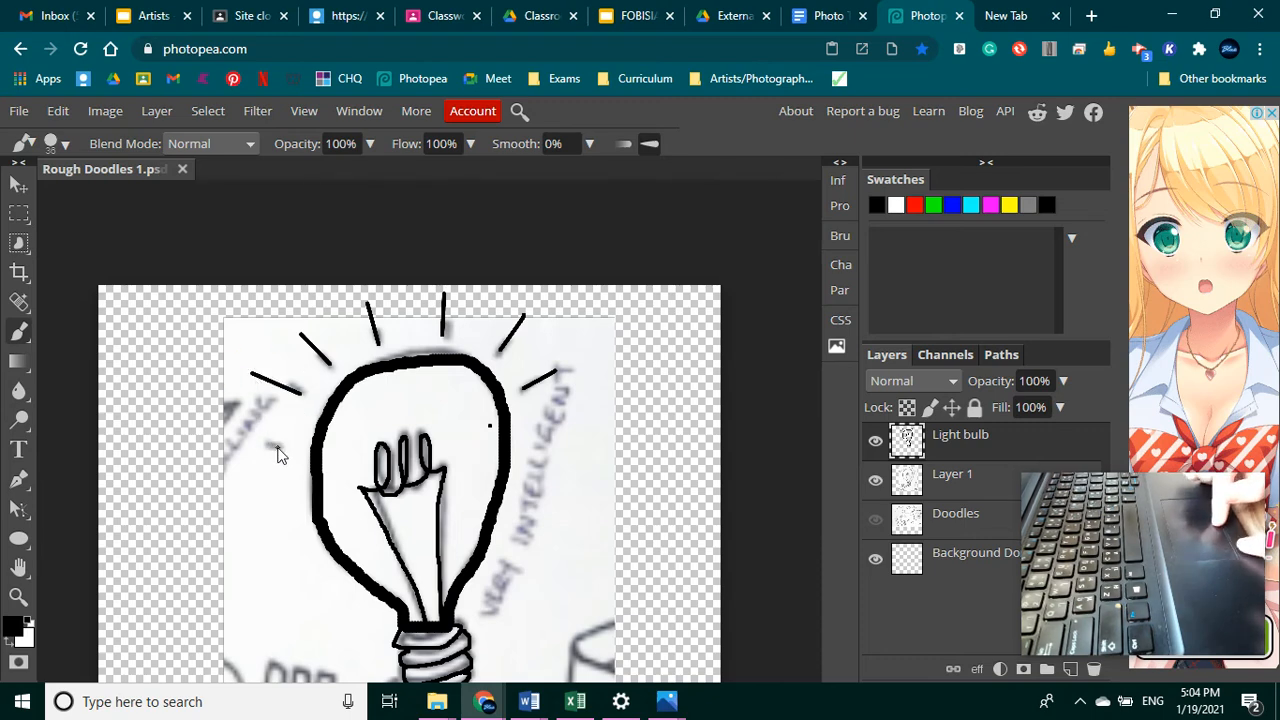
pyautogui.moveTo(278, 447); pyautogui.dragTo(220, 432)
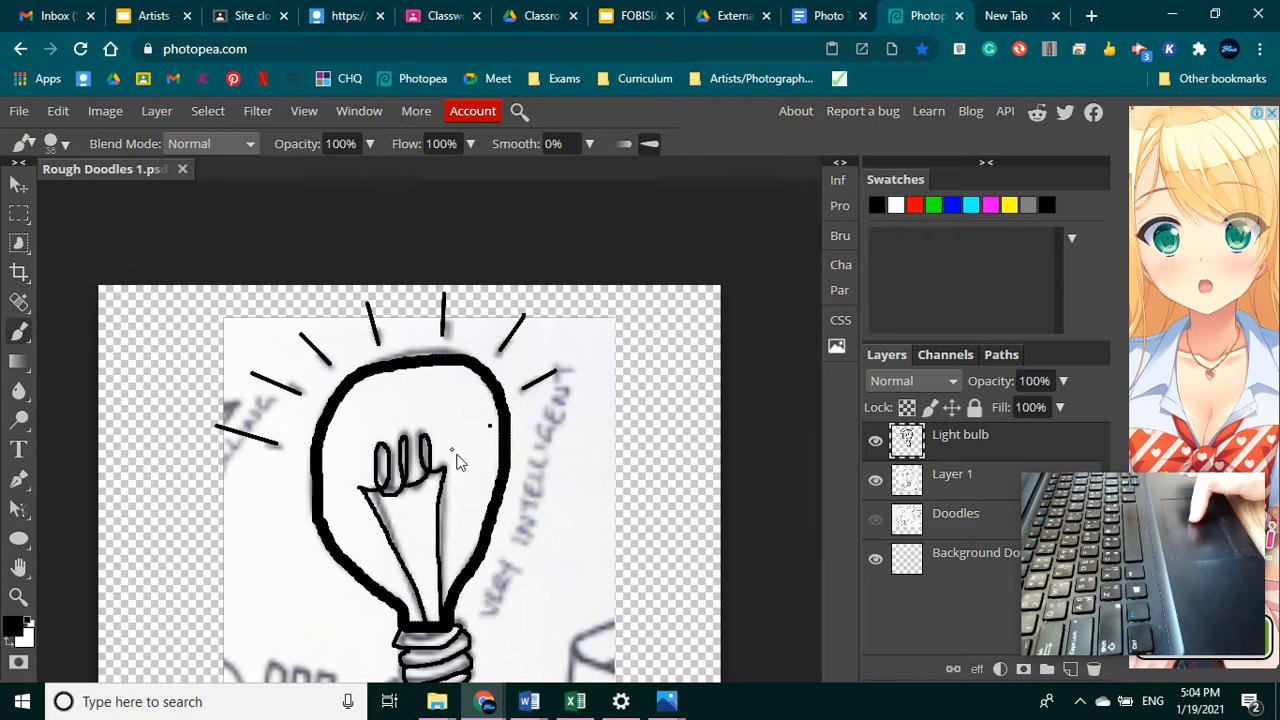
pyautogui.moveTo(218, 416); pyautogui.dragTo(223, 439)
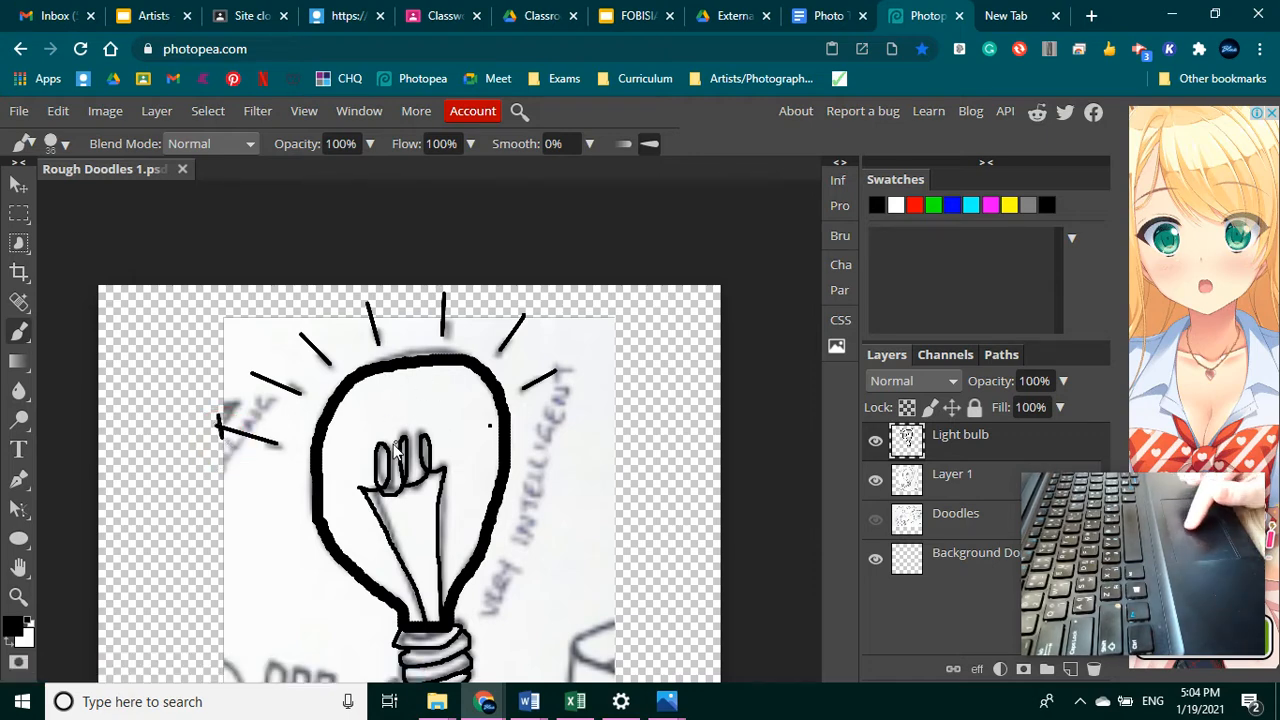
# Erase the stray mark at the end of the lowest left ray and the dot inside the glass with a 133 px Eraser
pyautogui.click(21, 336)
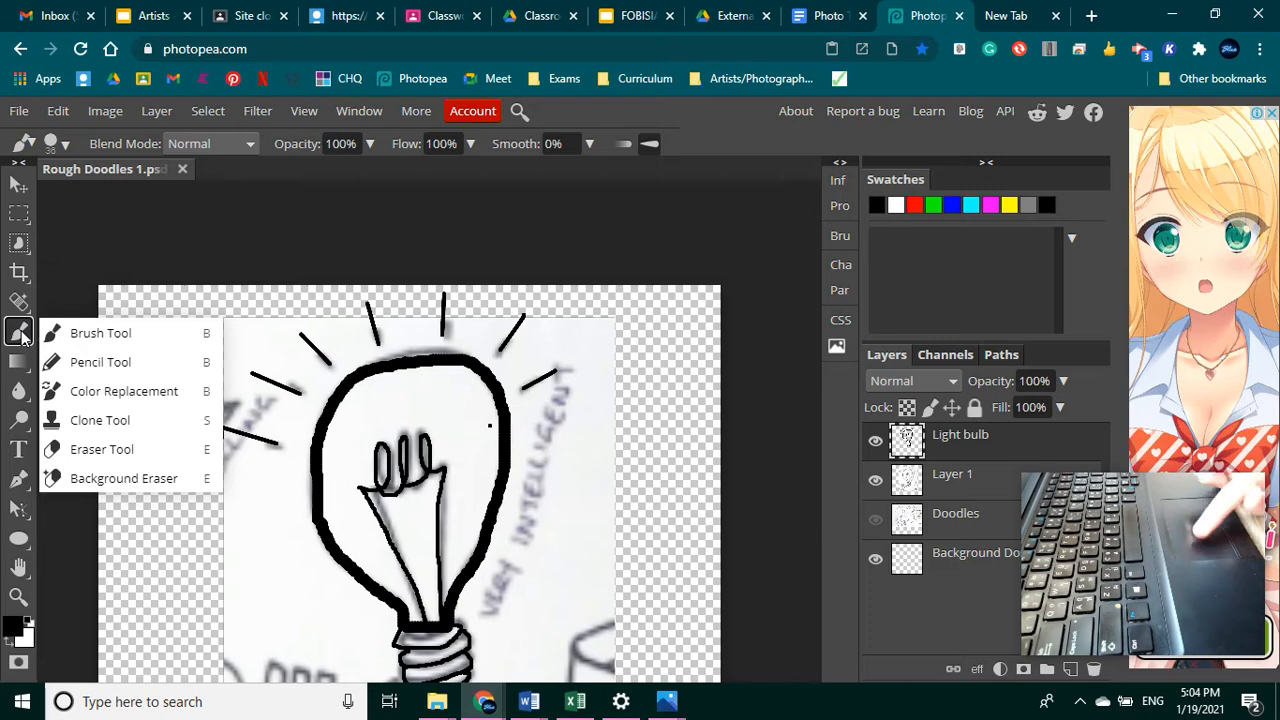
pyautogui.click(85, 449)
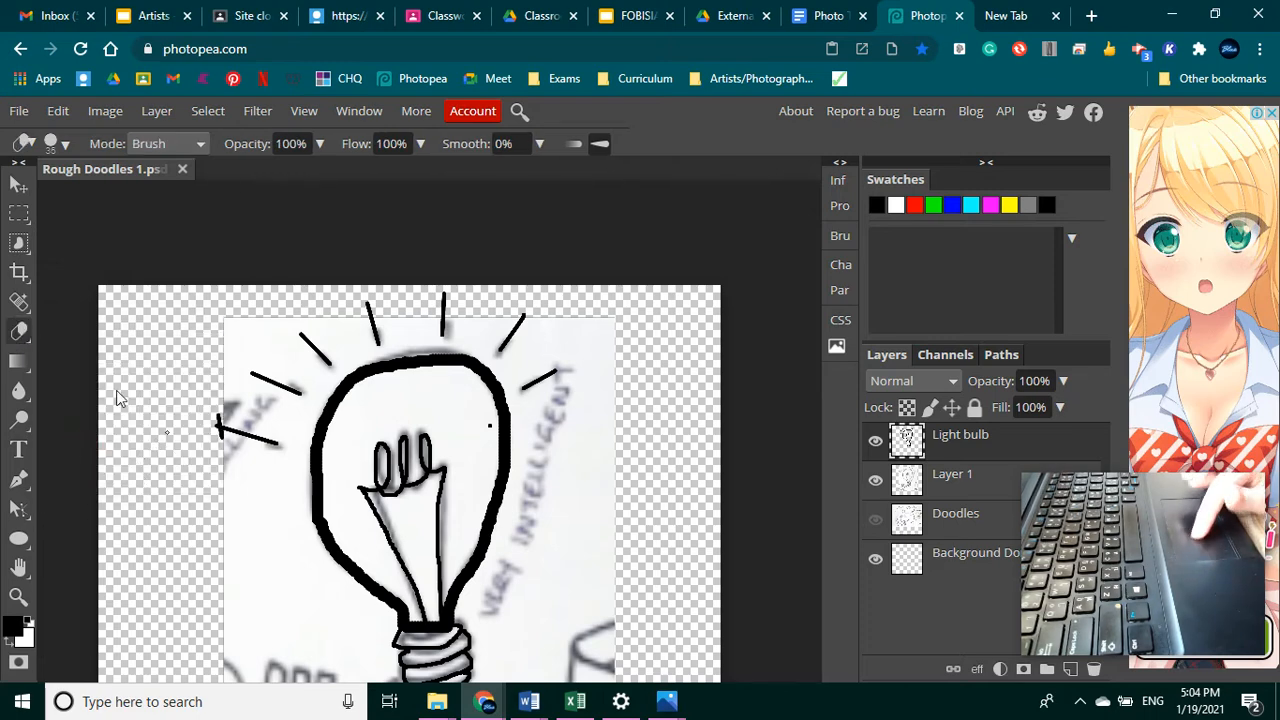
pyautogui.click(55, 144)
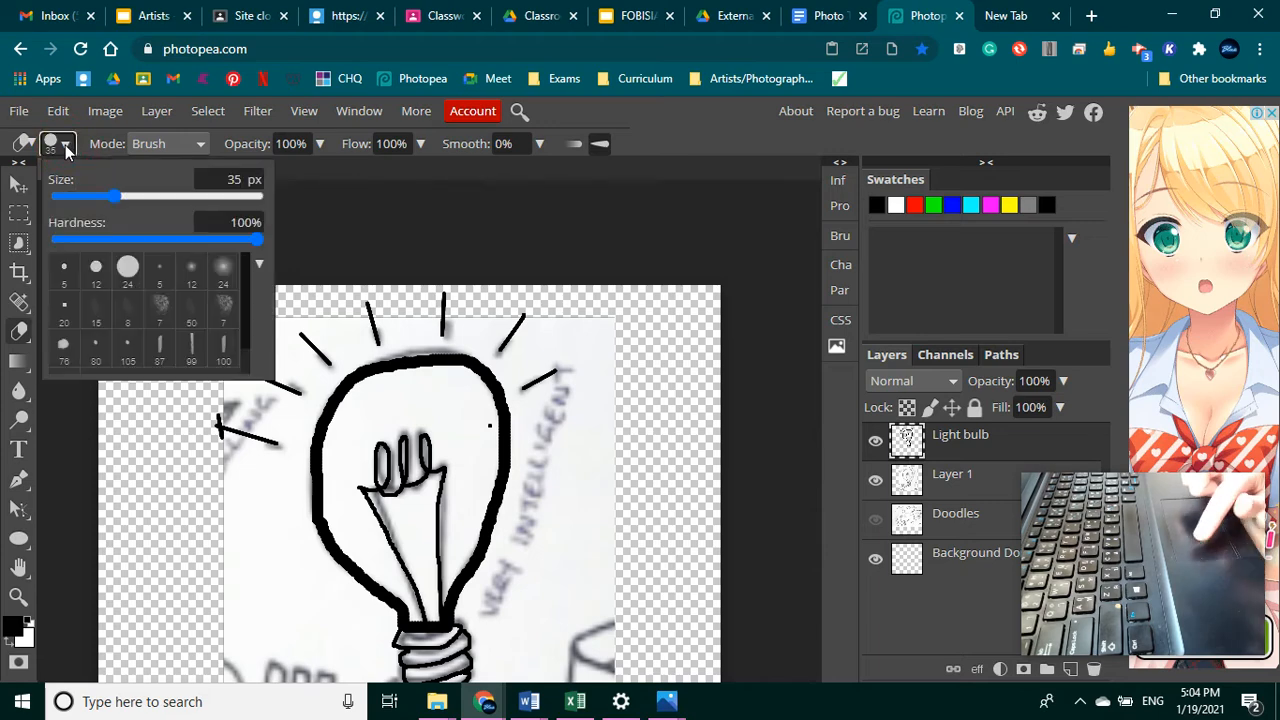
pyautogui.click(152, 195)
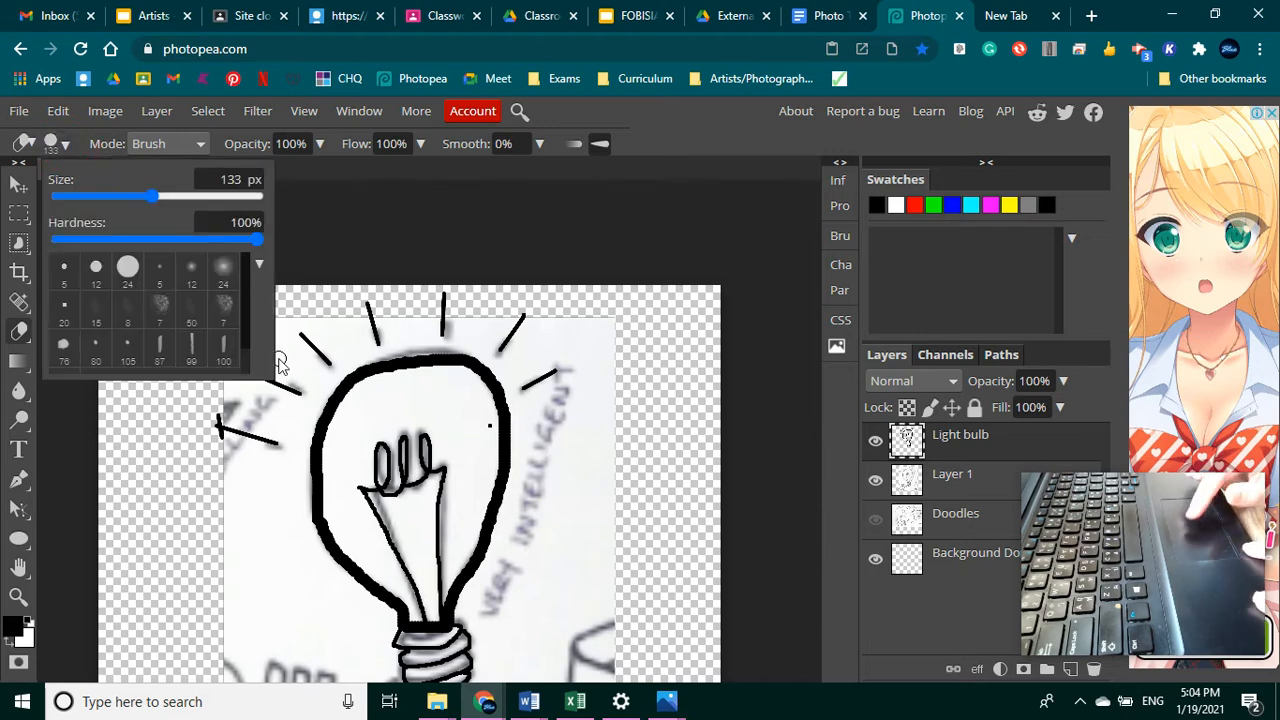
pyautogui.click(222, 450)
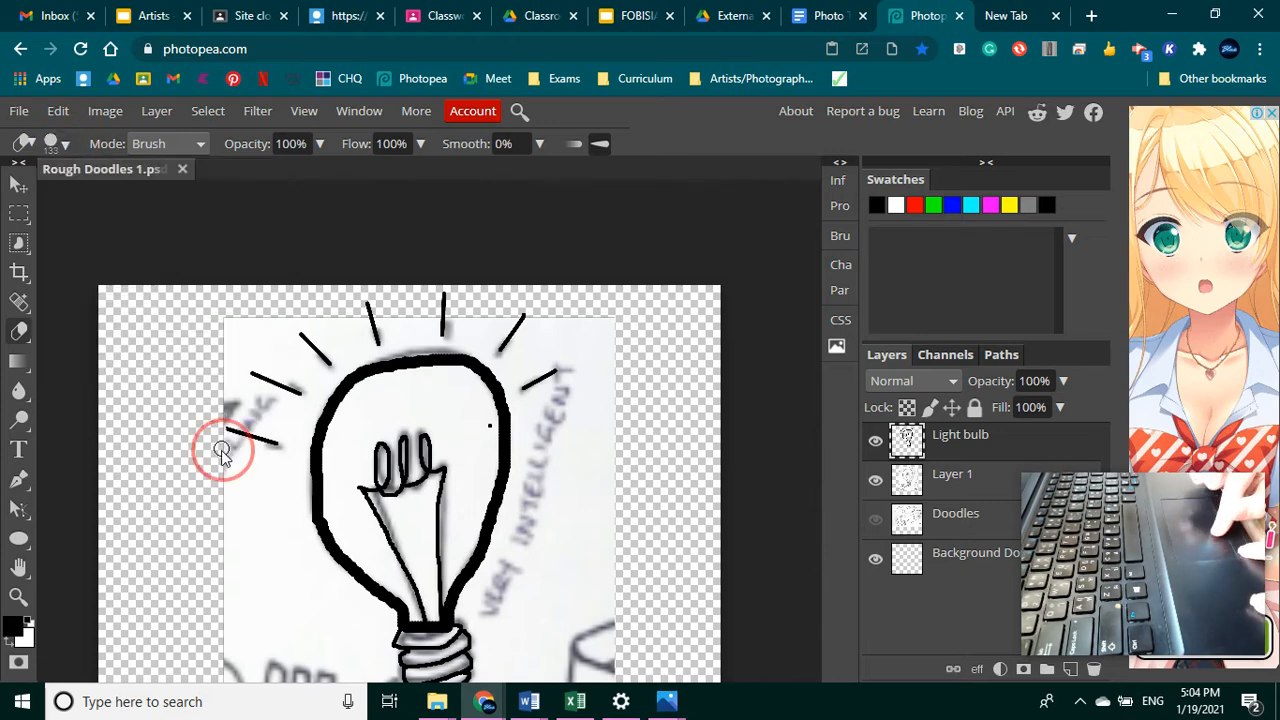
pyautogui.moveTo(222, 450)
pyautogui.mouseDown()
pyautogui.moveTo(228, 414)
pyautogui.moveTo(229, 450)
pyautogui.mouseUp()
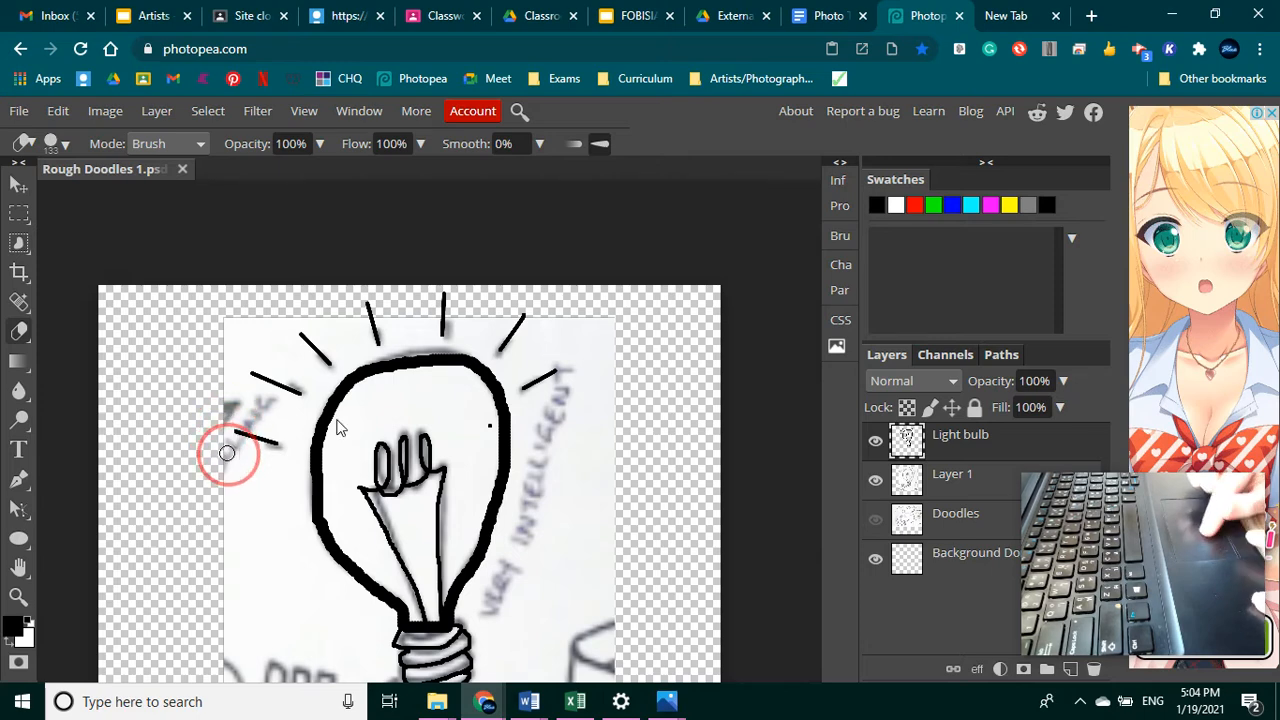
pyautogui.click(489, 425)
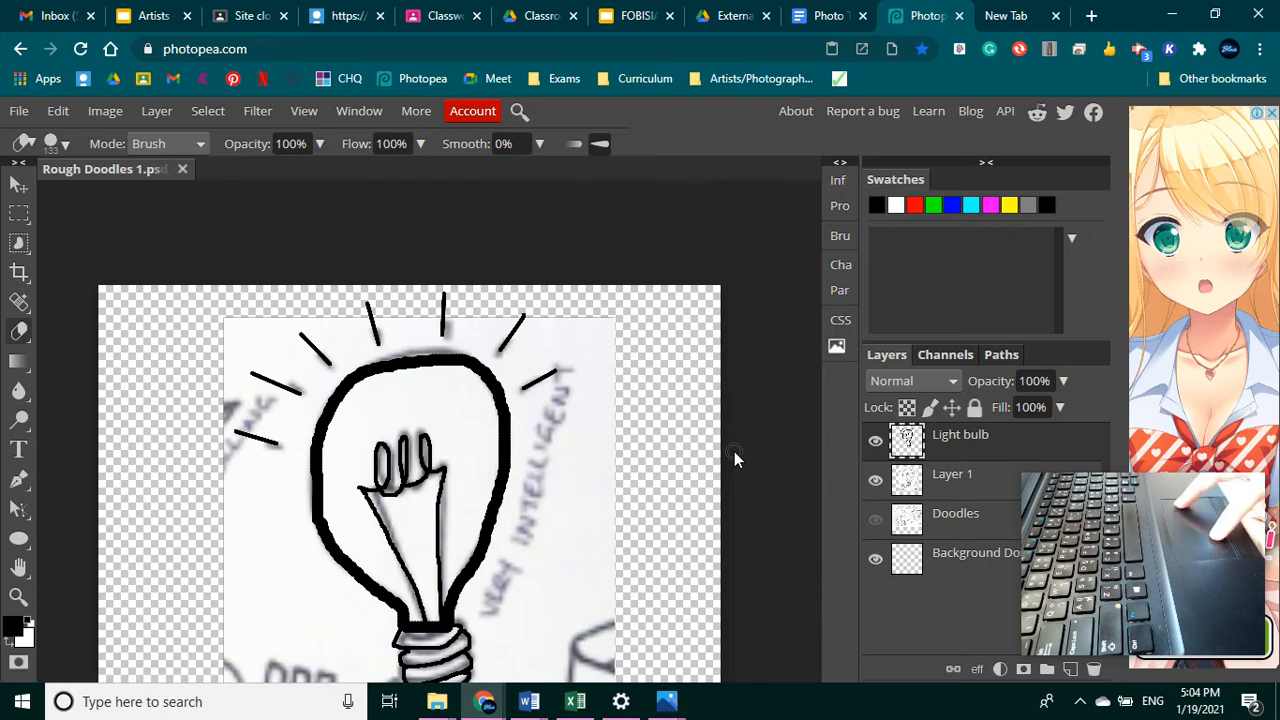
# Delete Layer 1 containing the enlarged sketch and make the Doodles layer visible again
pyautogui.scroll(-1, 734, 458)
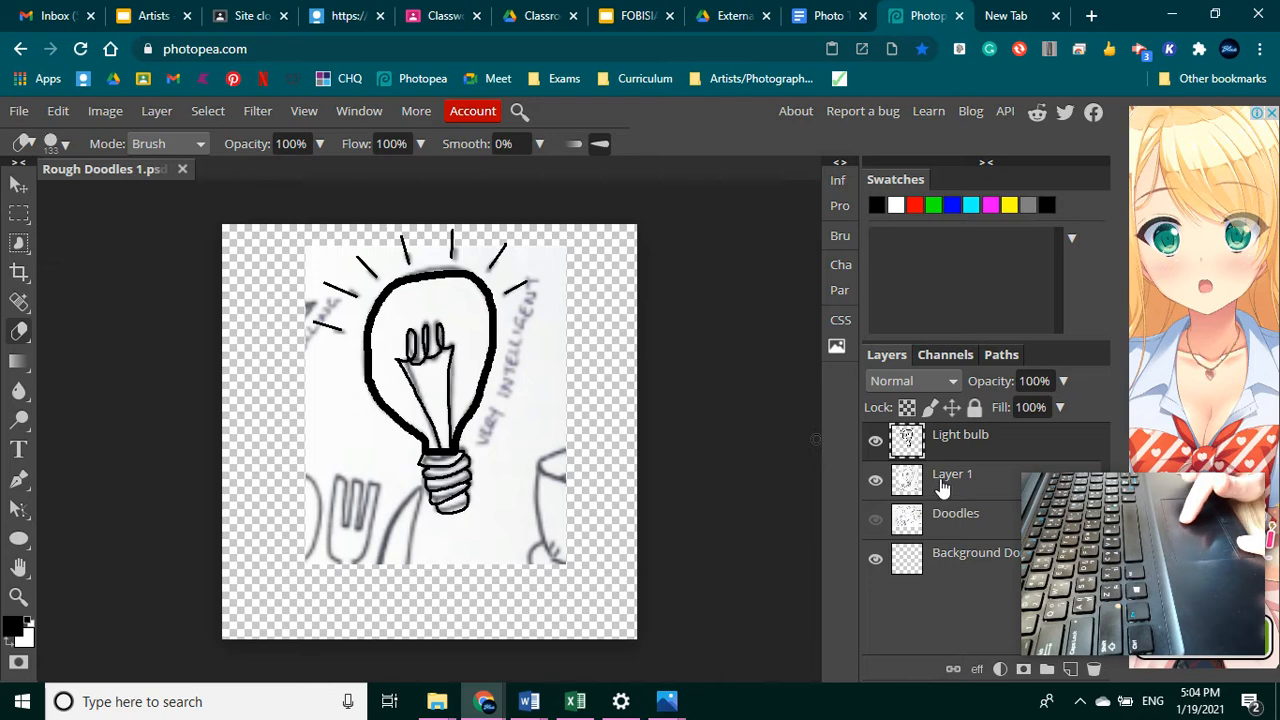
pyautogui.click(876, 481)
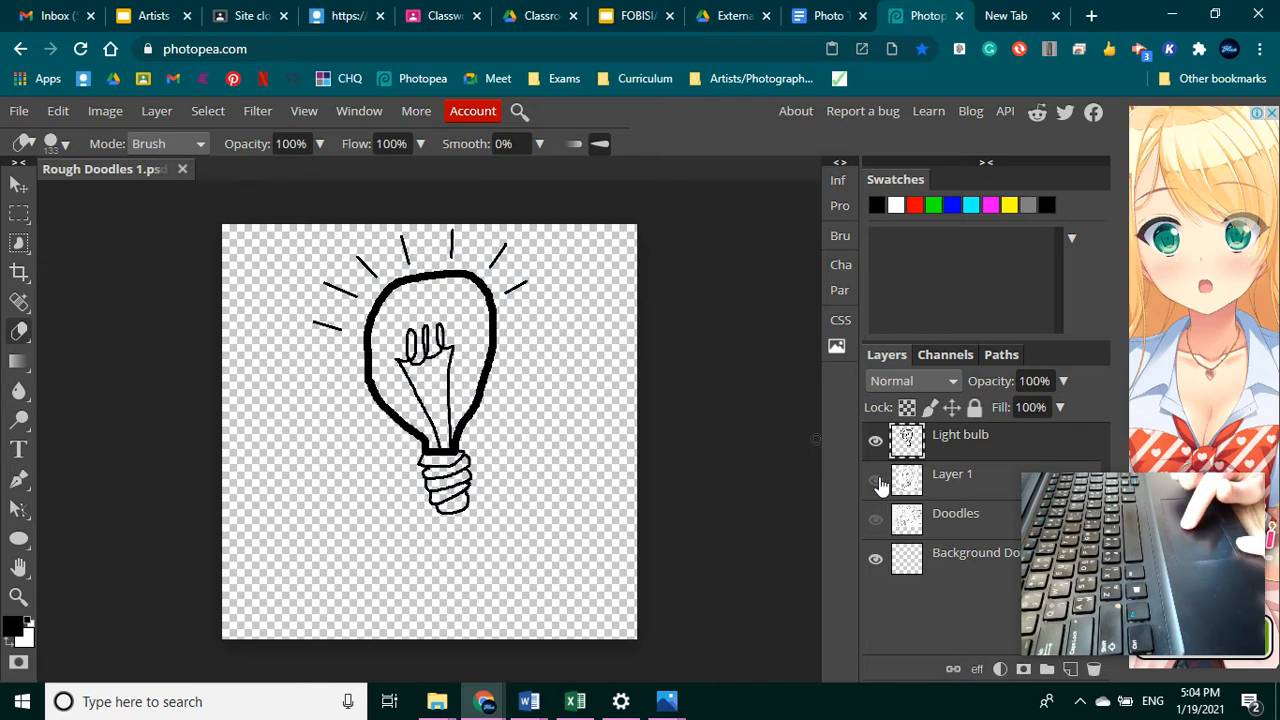
pyautogui.click(876, 481)
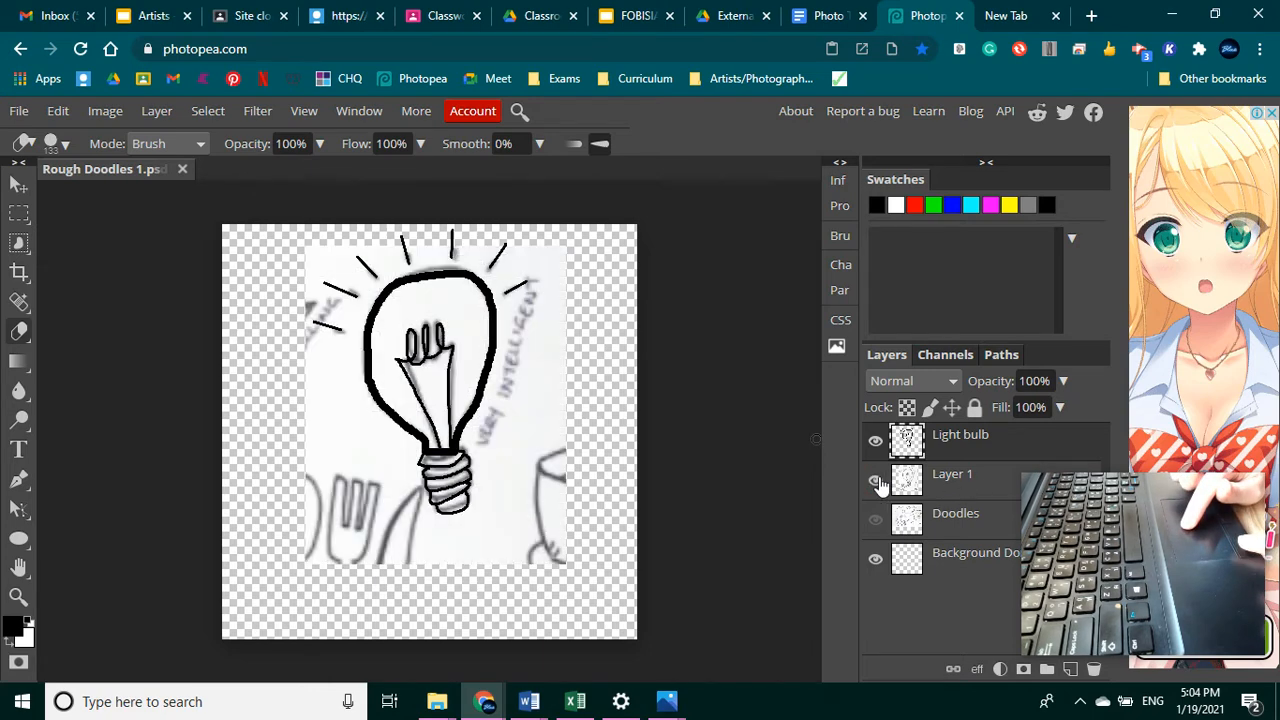
pyautogui.click(957, 492)
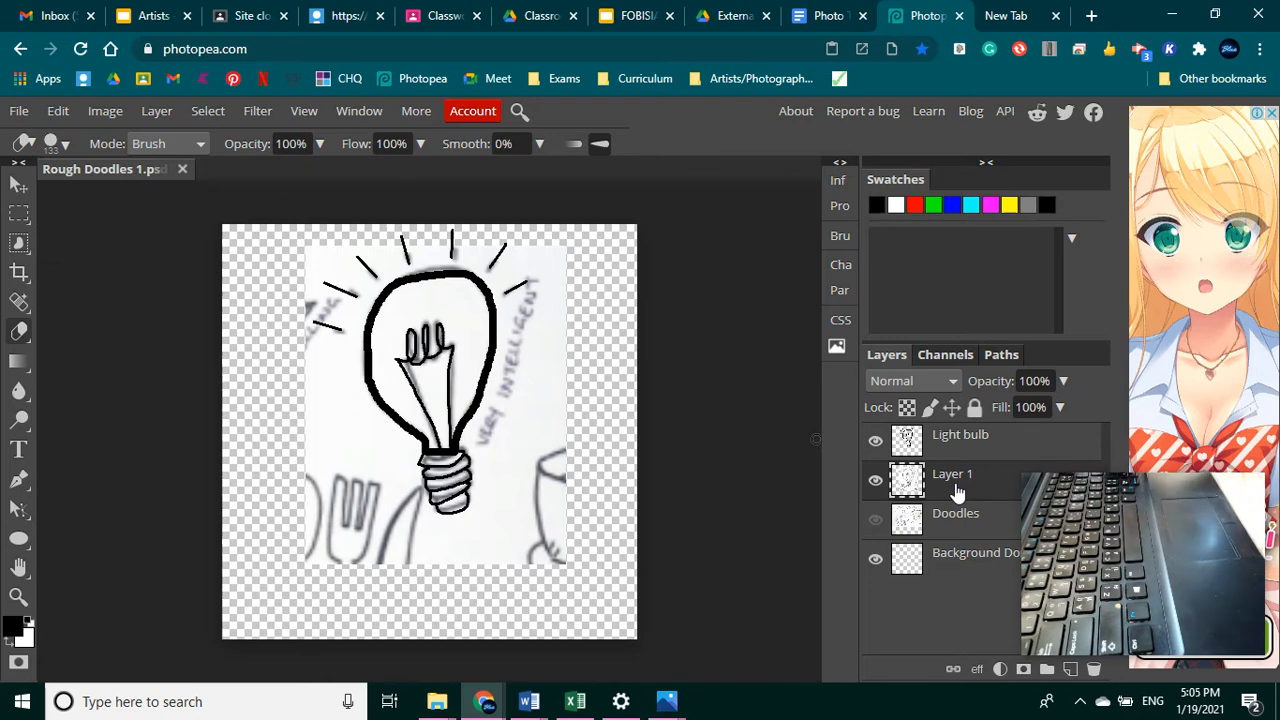
pyautogui.press('Delete')
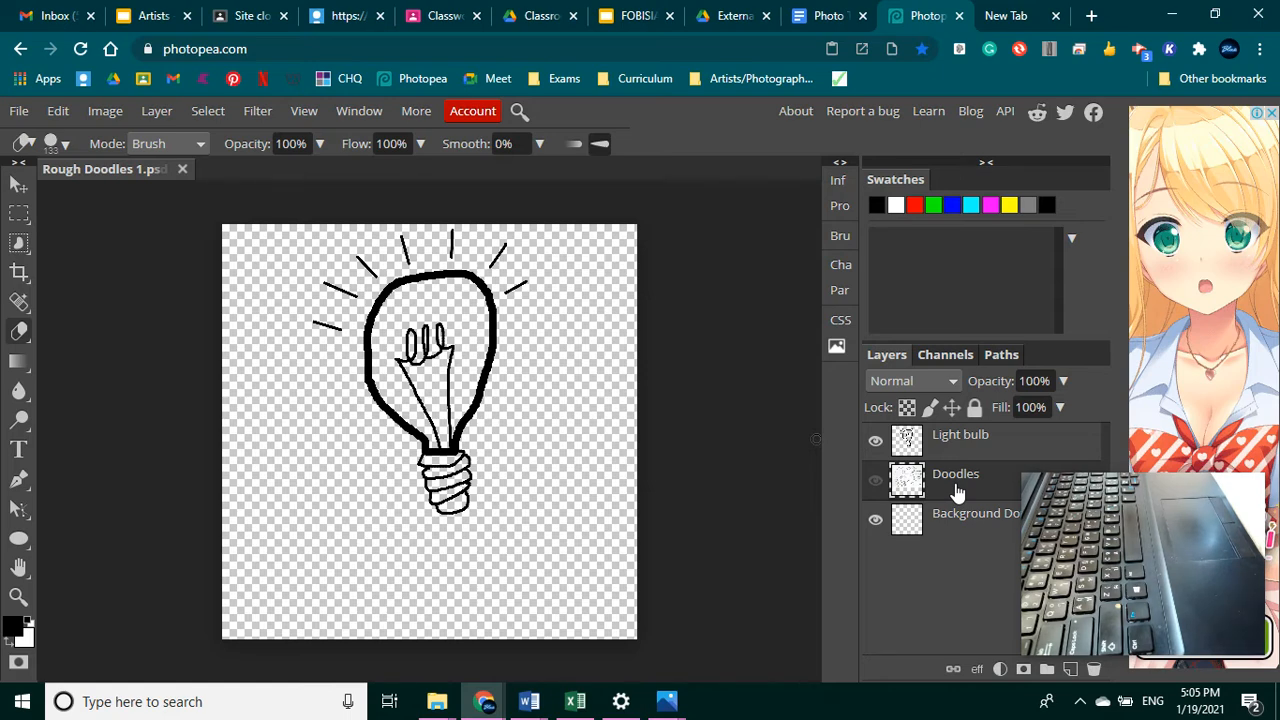
pyautogui.click(876, 484)
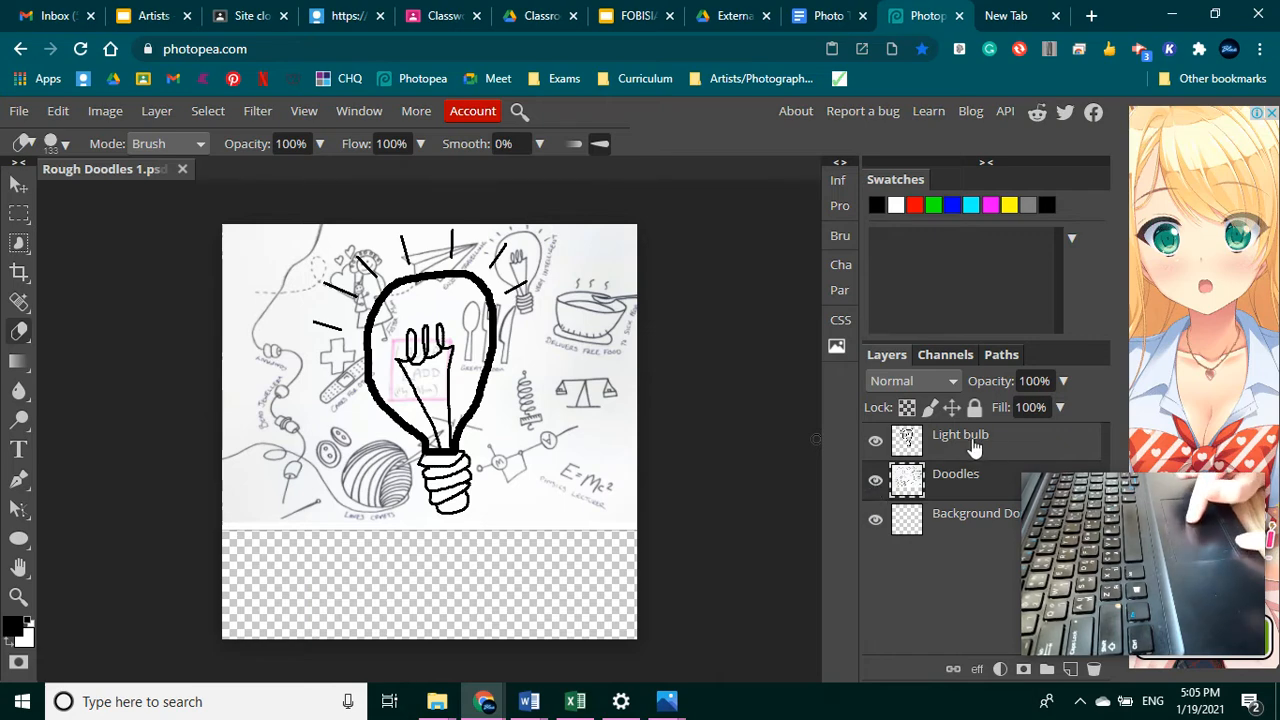
# Hide the Light bulb layer and add a new layer named Physics above the Doodles layer
pyautogui.click(876, 442)
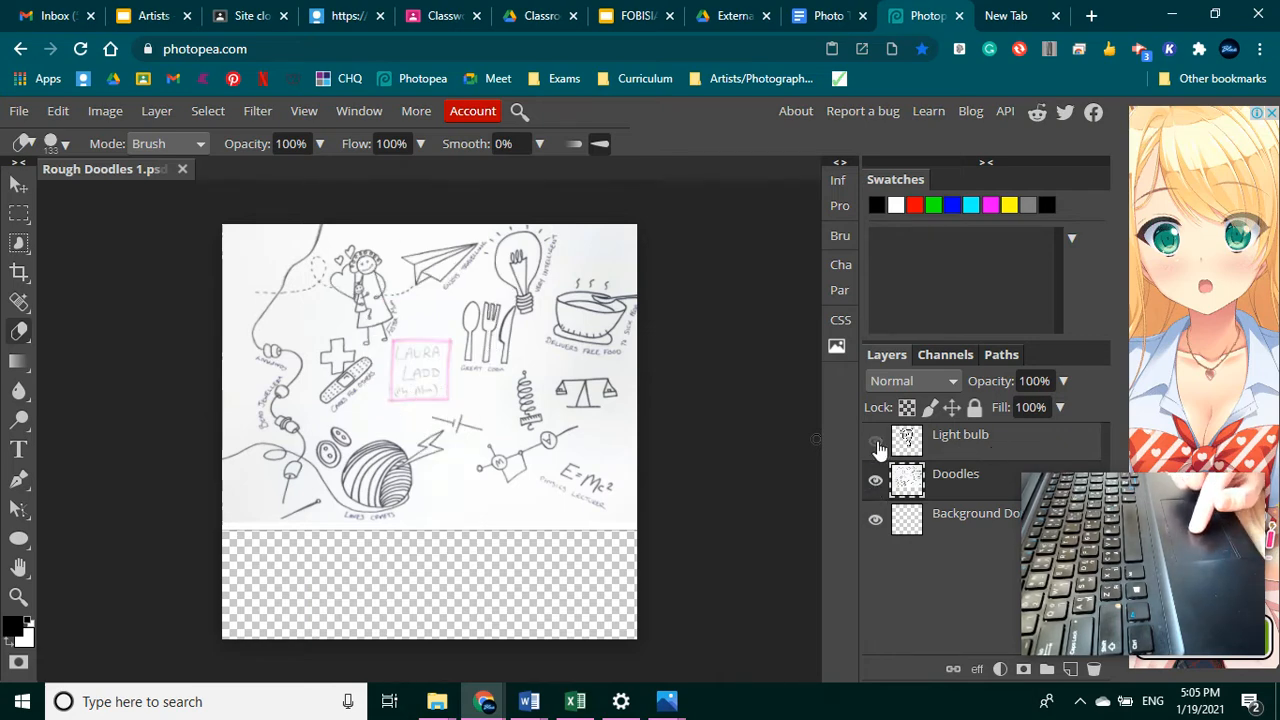
pyautogui.click(1072, 670)
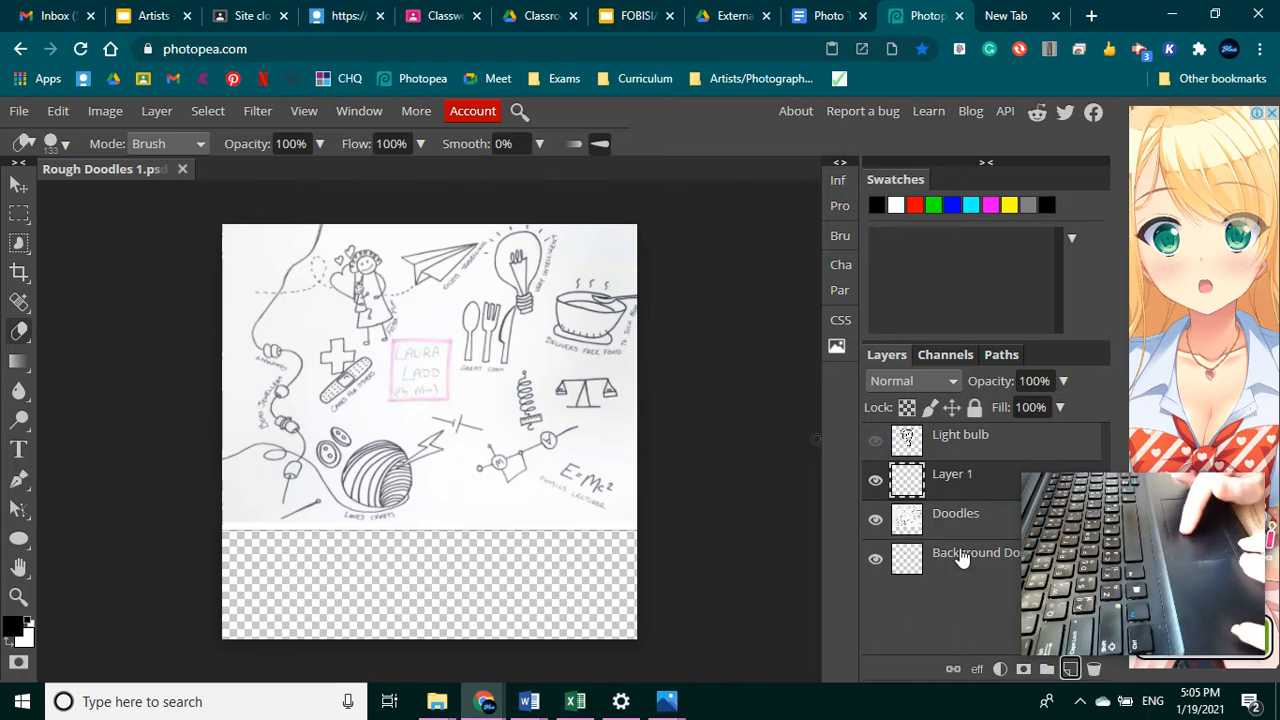
pyautogui.doubleClick(953, 479)
pyautogui.write('P')
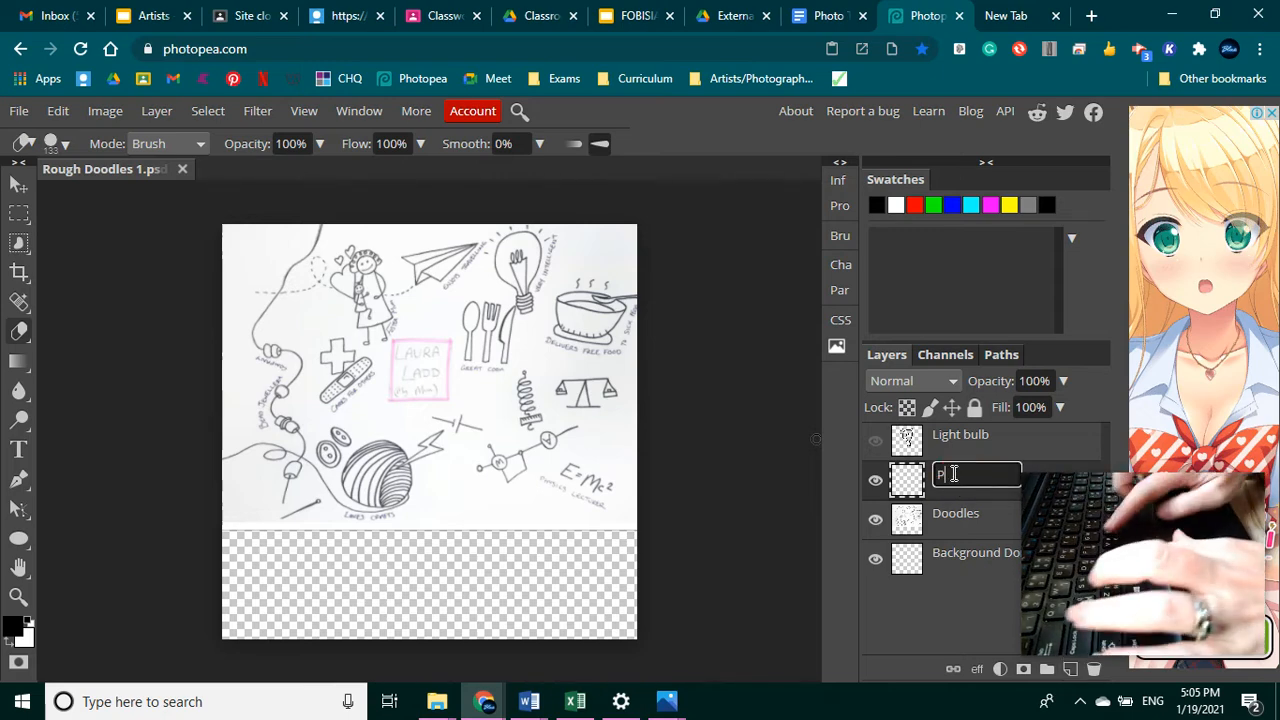
pyautogui.write('hysics')
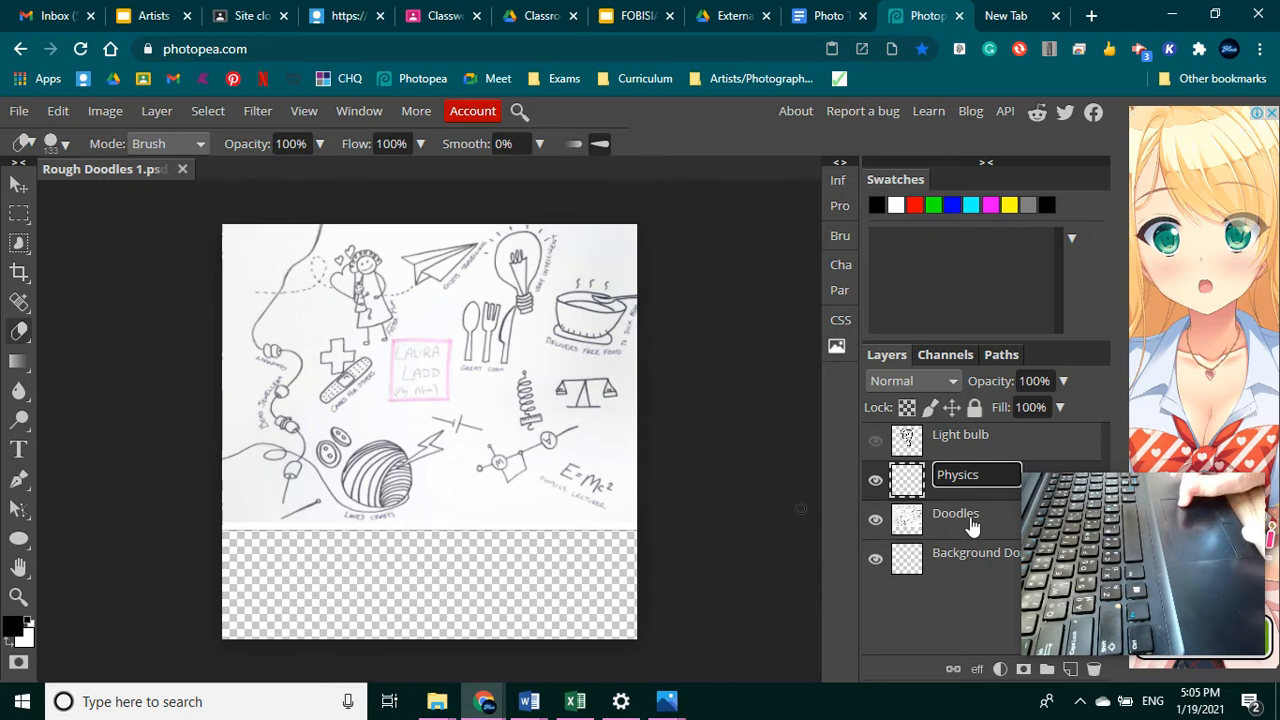
pyautogui.press('Return')
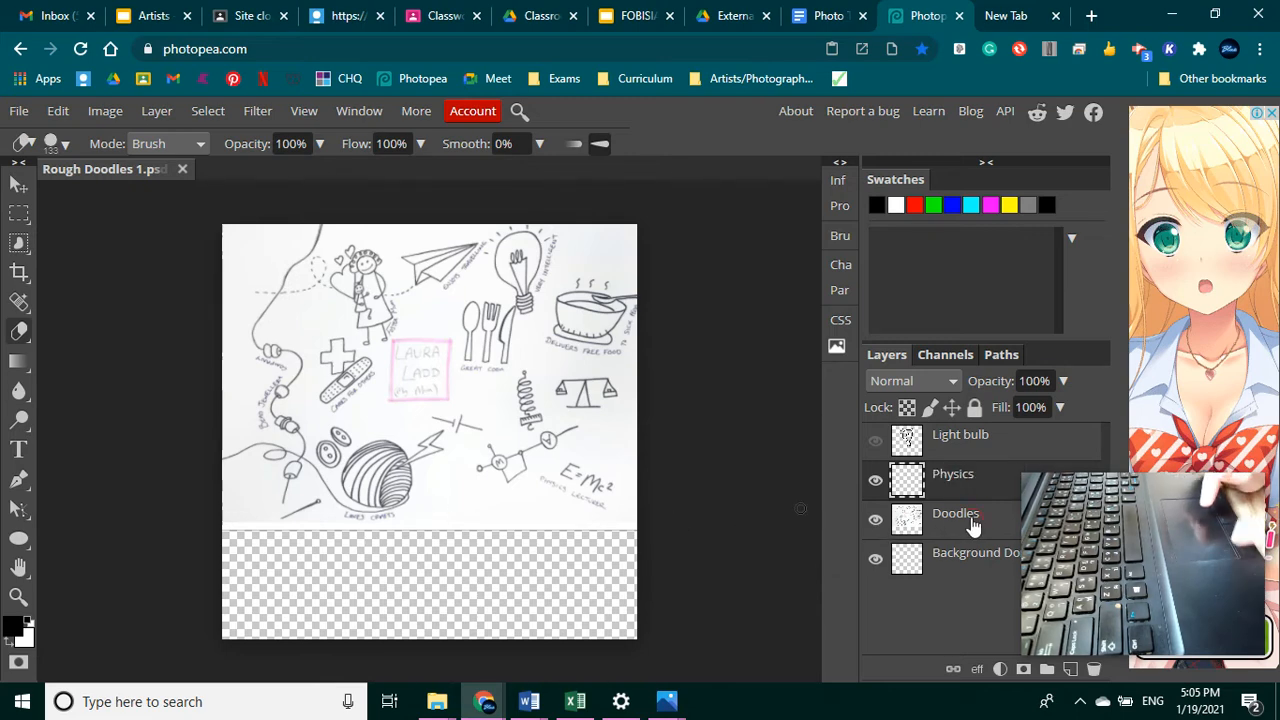
# Copy the rectangular area with the physics doodles from the Doodles layer to a new layer and hide Doodles
pyautogui.click(973, 524)
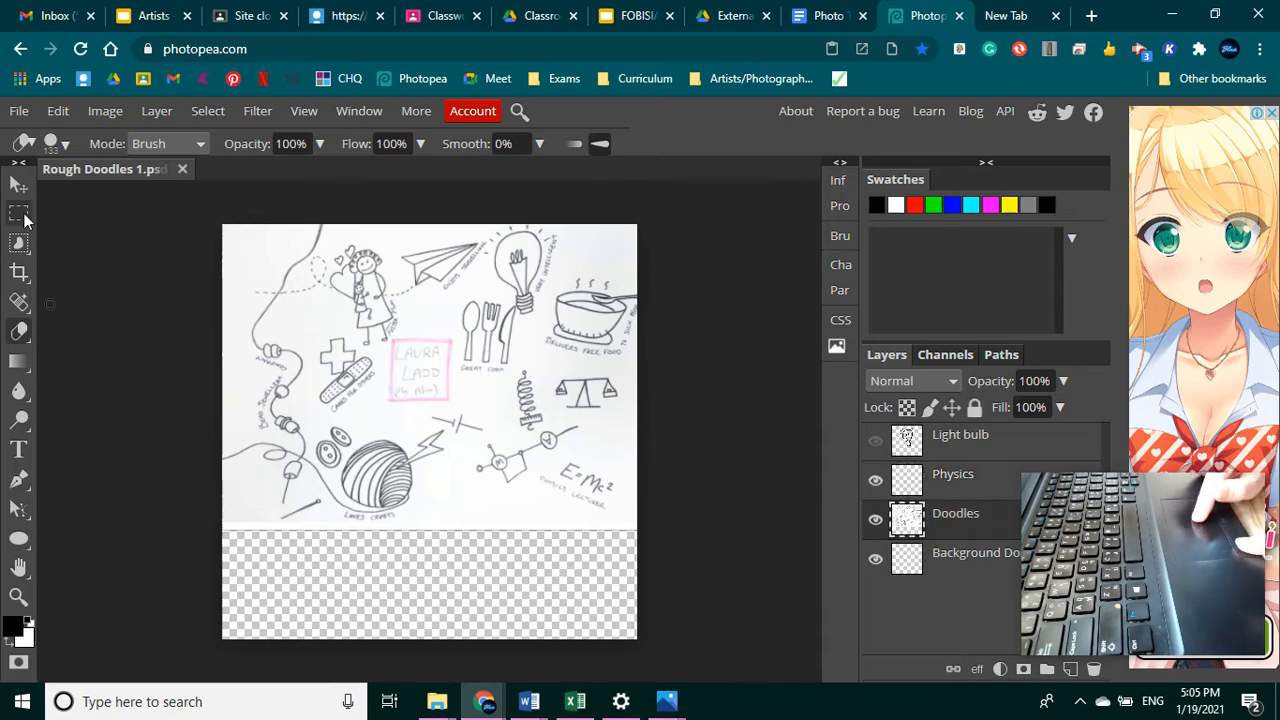
pyautogui.click(20, 215)
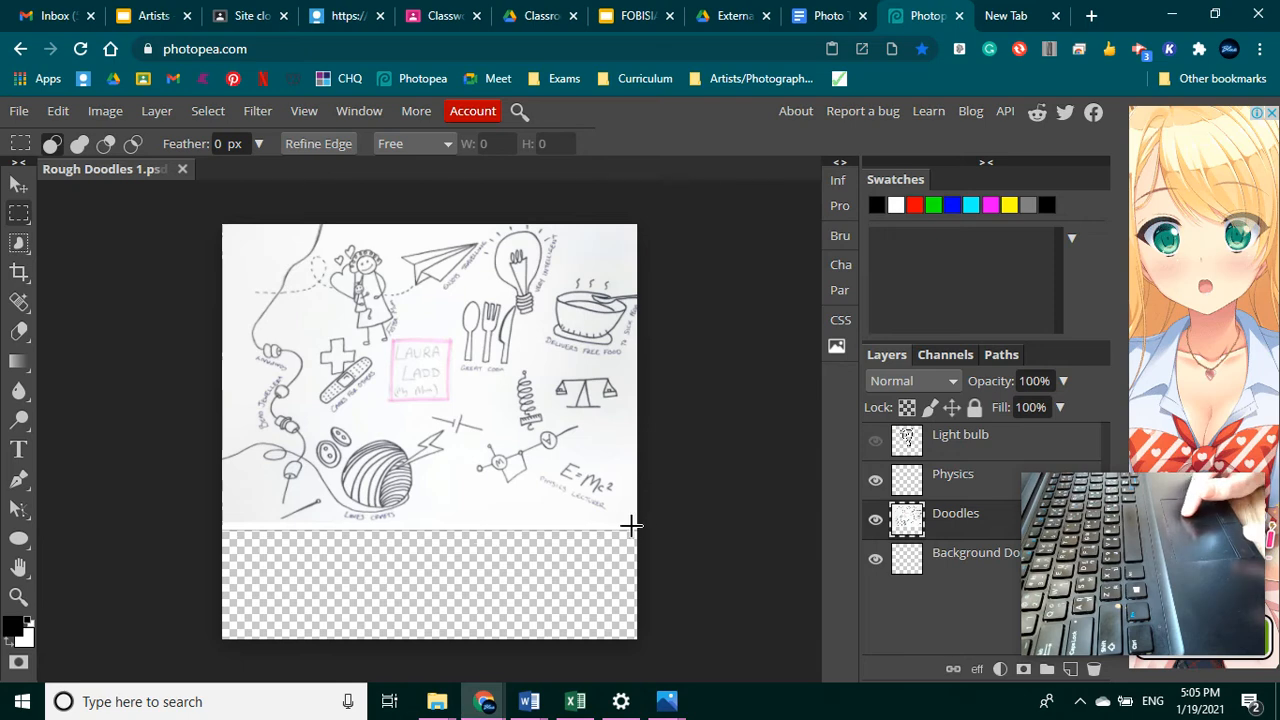
pyautogui.moveTo(630, 523); pyautogui.dragTo(408, 363)
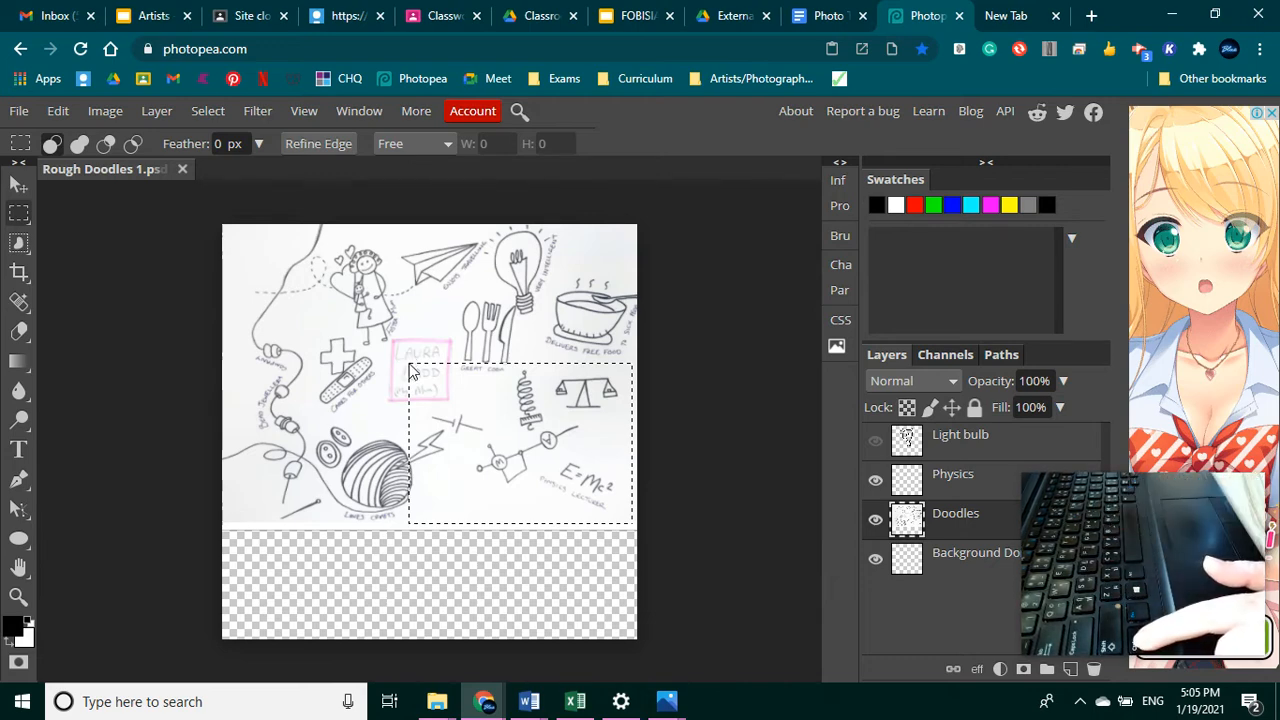
pyautogui.hotkey('ctrl', 'j')
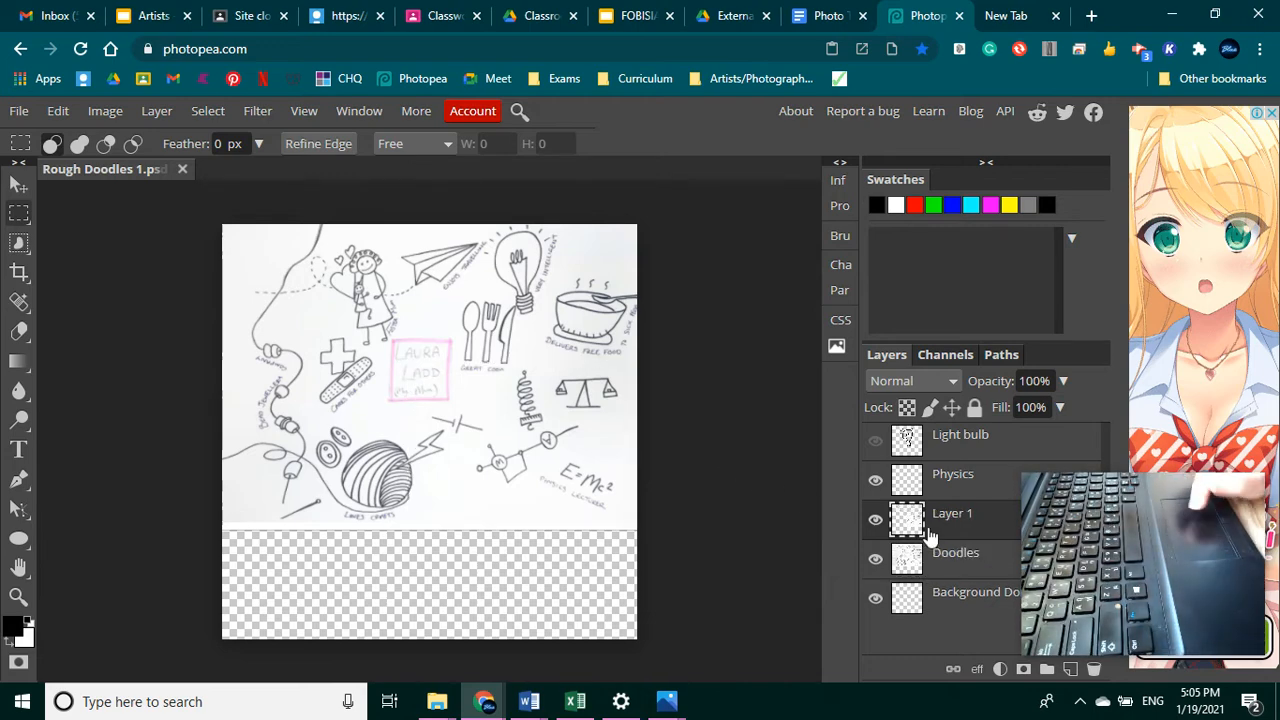
pyautogui.click(875, 562)
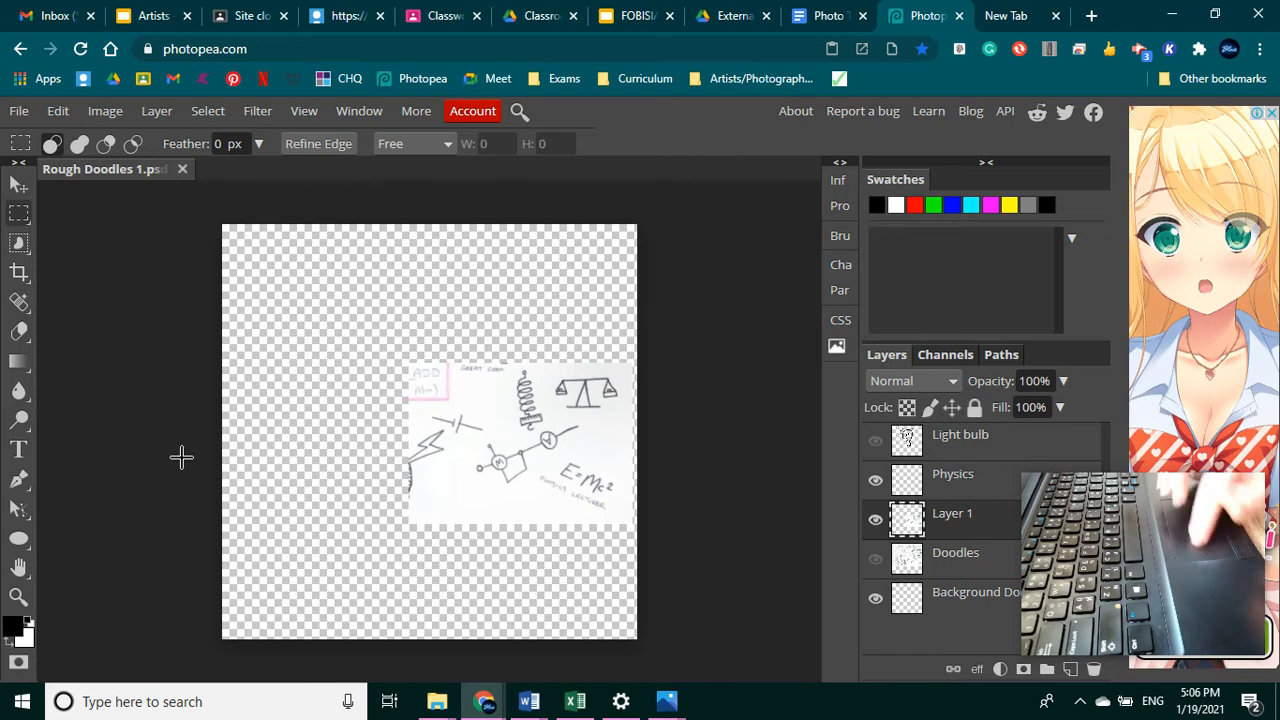
# Paint rough black Brush strokes across the circuit doodle directly on the copied sketch layer and check its visibility
pyautogui.rightClick(19, 331)
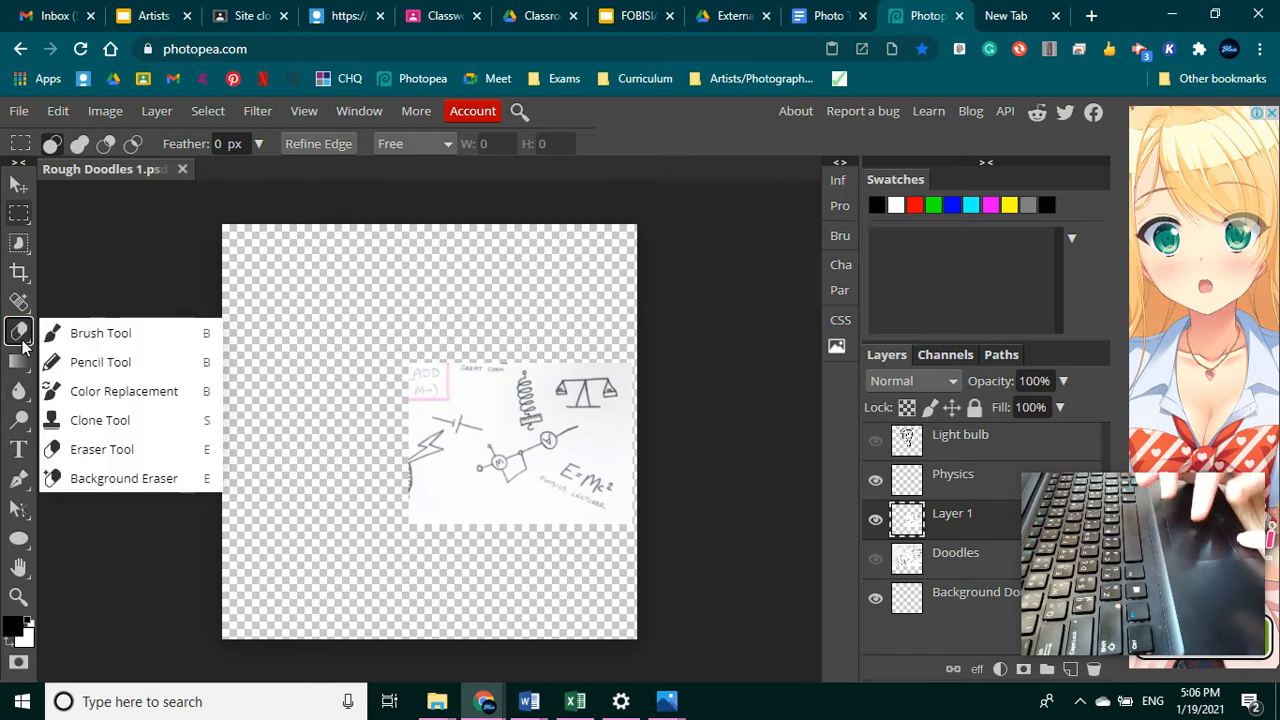
pyautogui.click(72, 358)
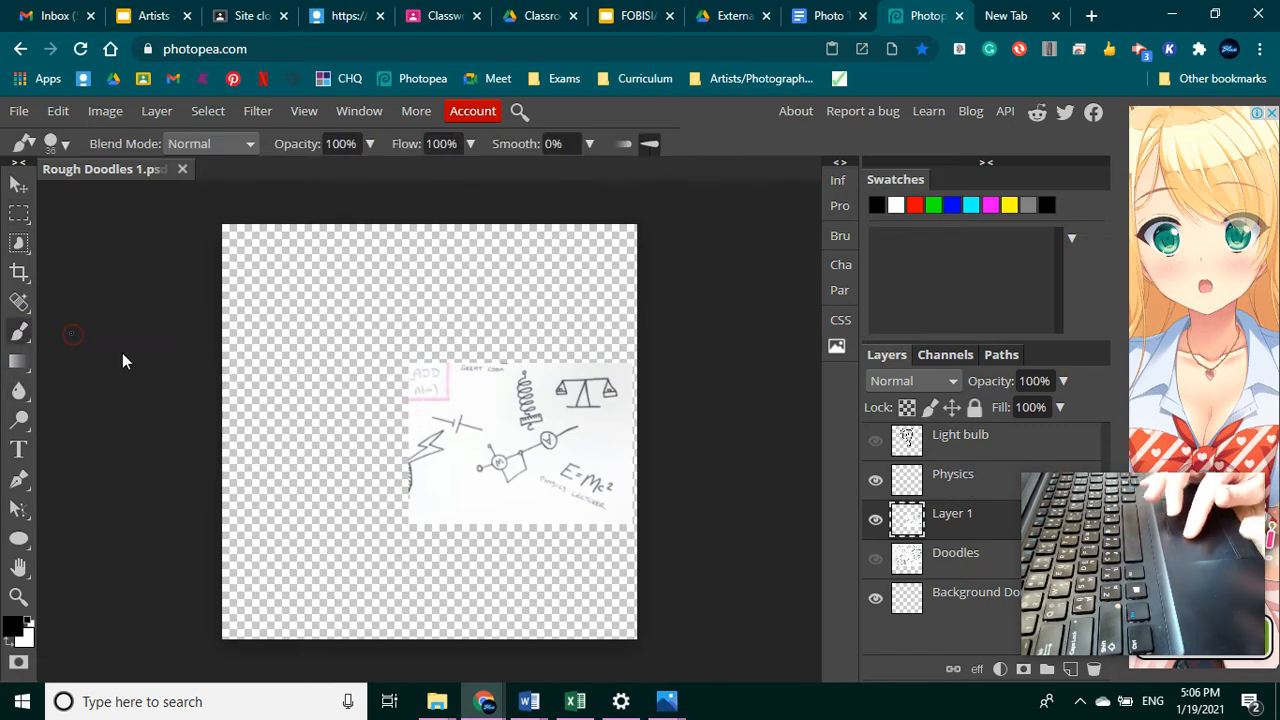
pyautogui.click(473, 497)
pyautogui.moveTo(577, 452)
pyautogui.mouseDown()
pyautogui.moveTo(523, 409)
pyautogui.moveTo(471, 423)
pyautogui.moveTo(534, 503)
pyautogui.mouseUp()
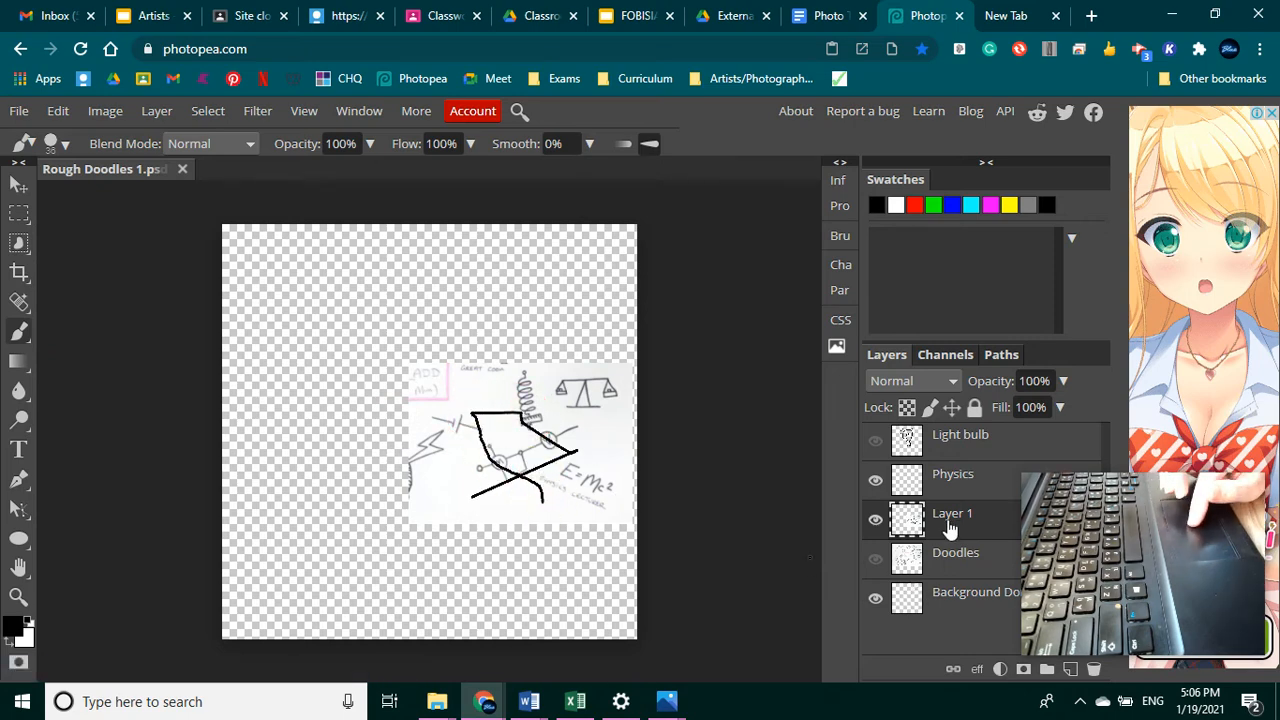
pyautogui.click(876, 520)
pyautogui.click(876, 520)
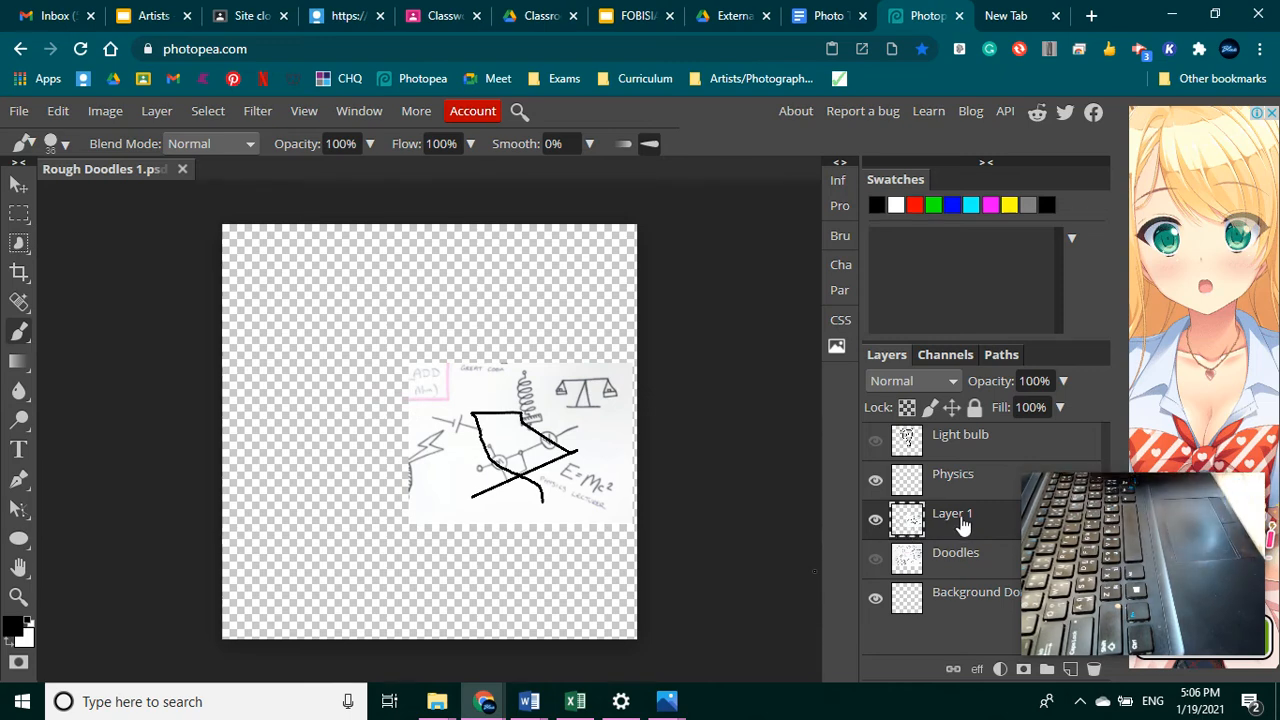
# Delete Layer 1 with the painted-over physics sketch and make the Doodles layer visible again
pyautogui.press('Delete')
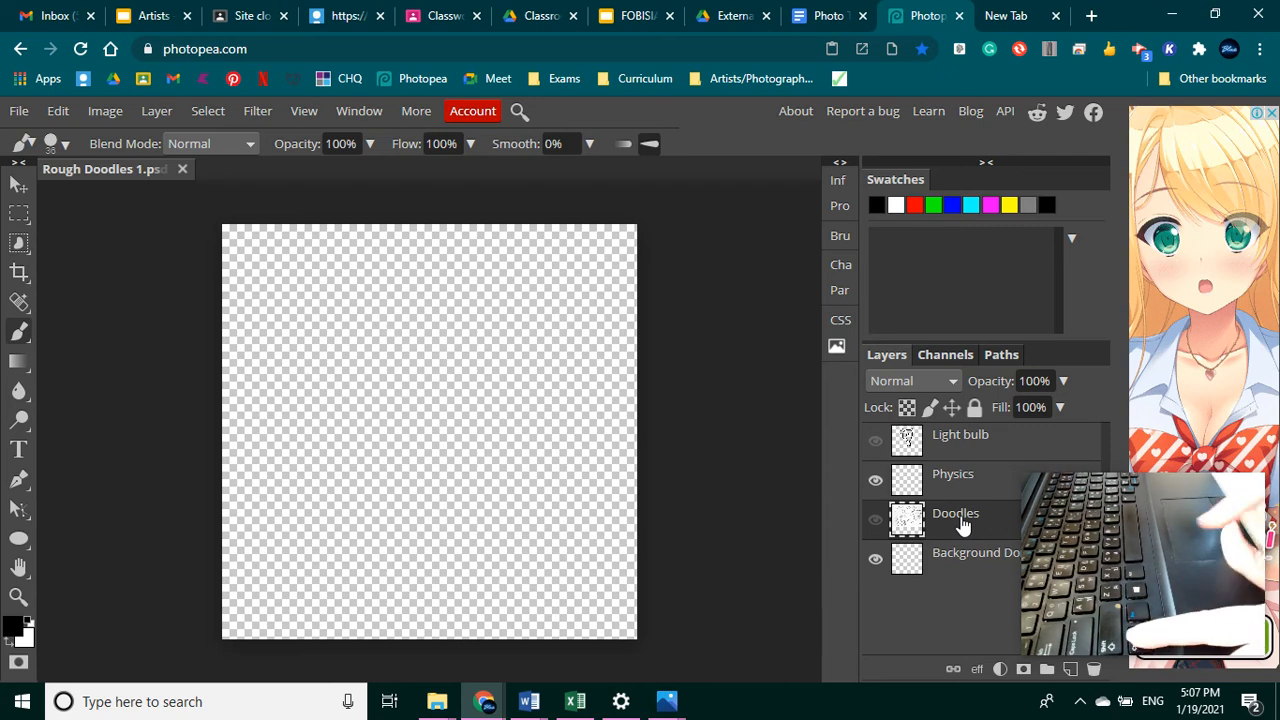
pyautogui.hotkey('ctrl', 'v')
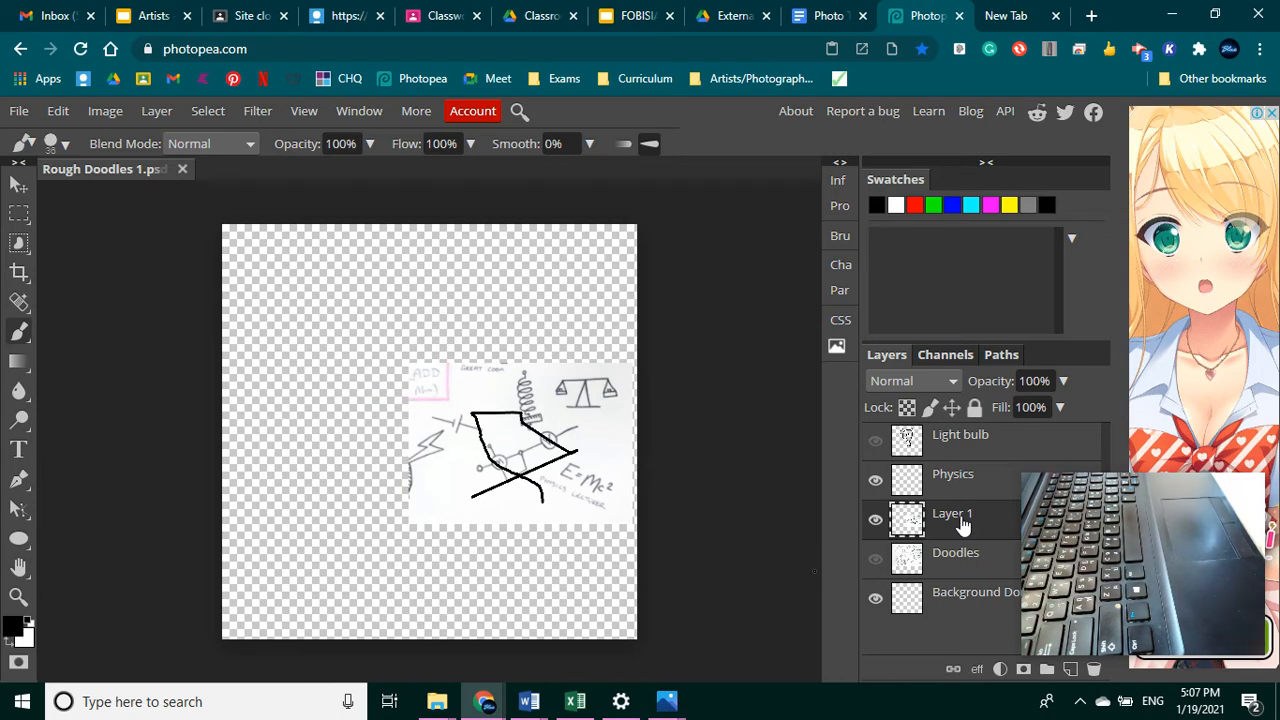
pyautogui.hotkey('ctrl', 'z')
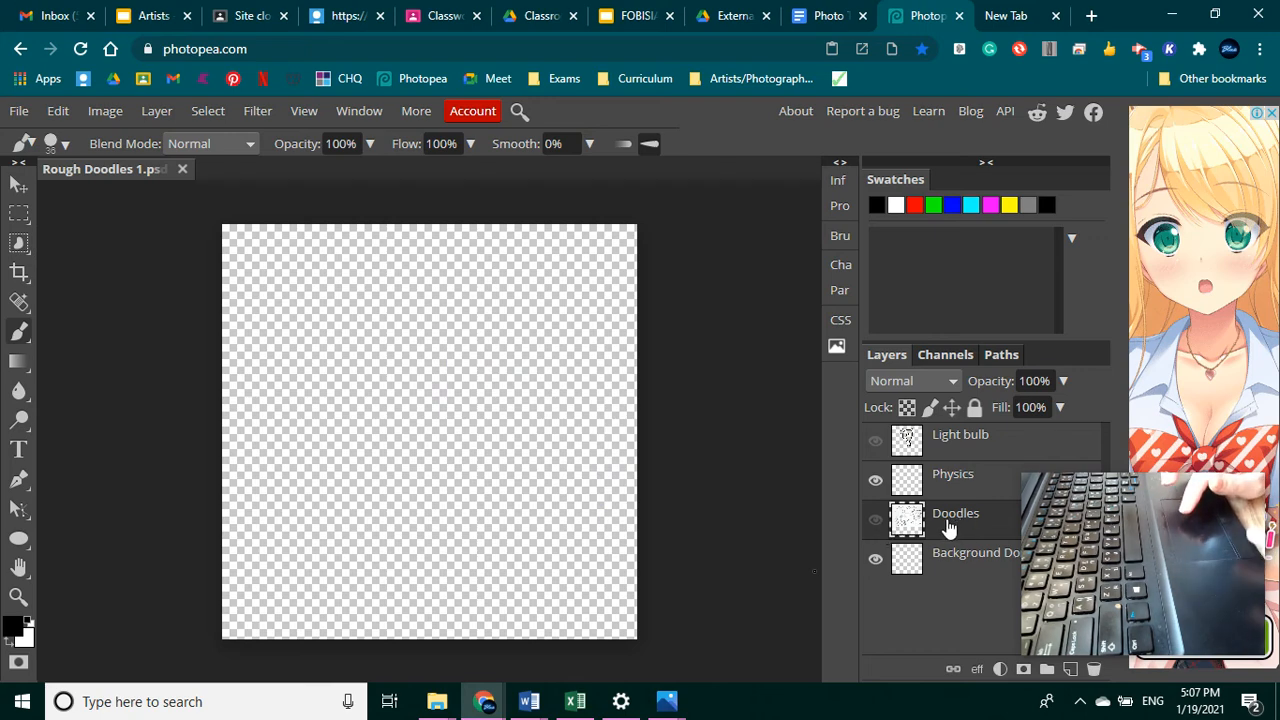
pyautogui.click(876, 520)
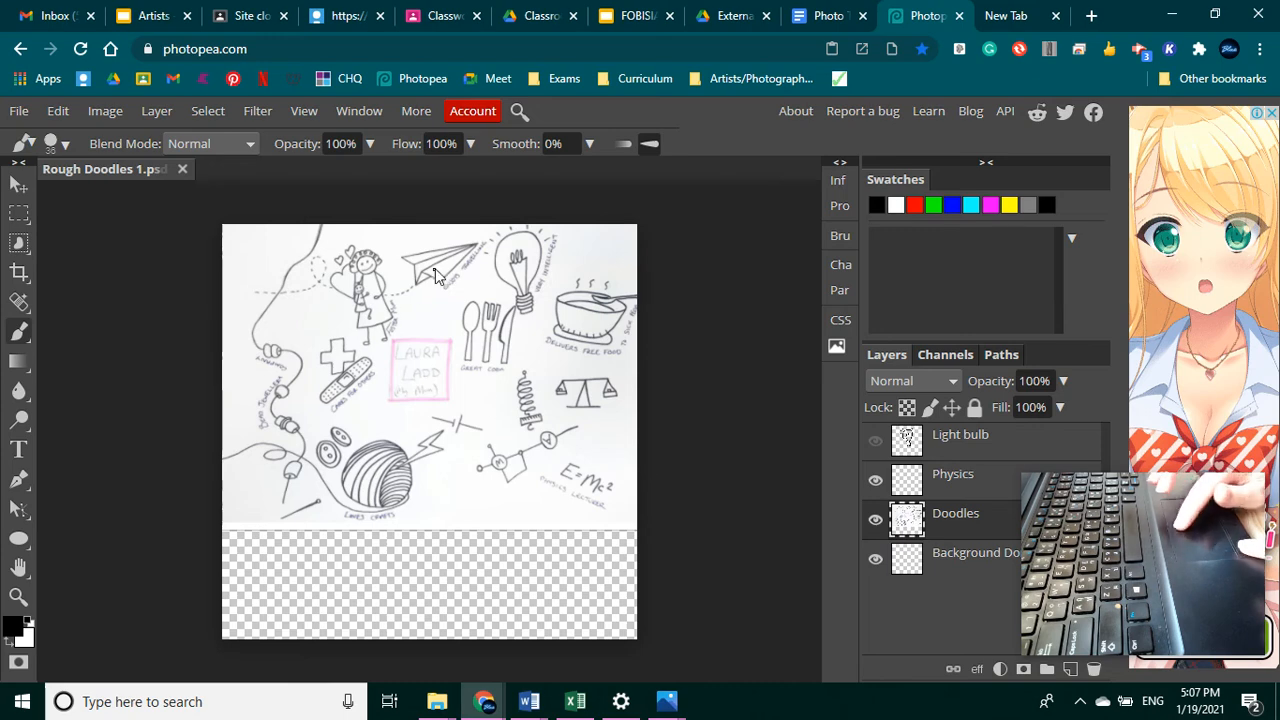
# View the traced Light bulb layer over the doodle sheet and hide it again
pyautogui.click(876, 442)
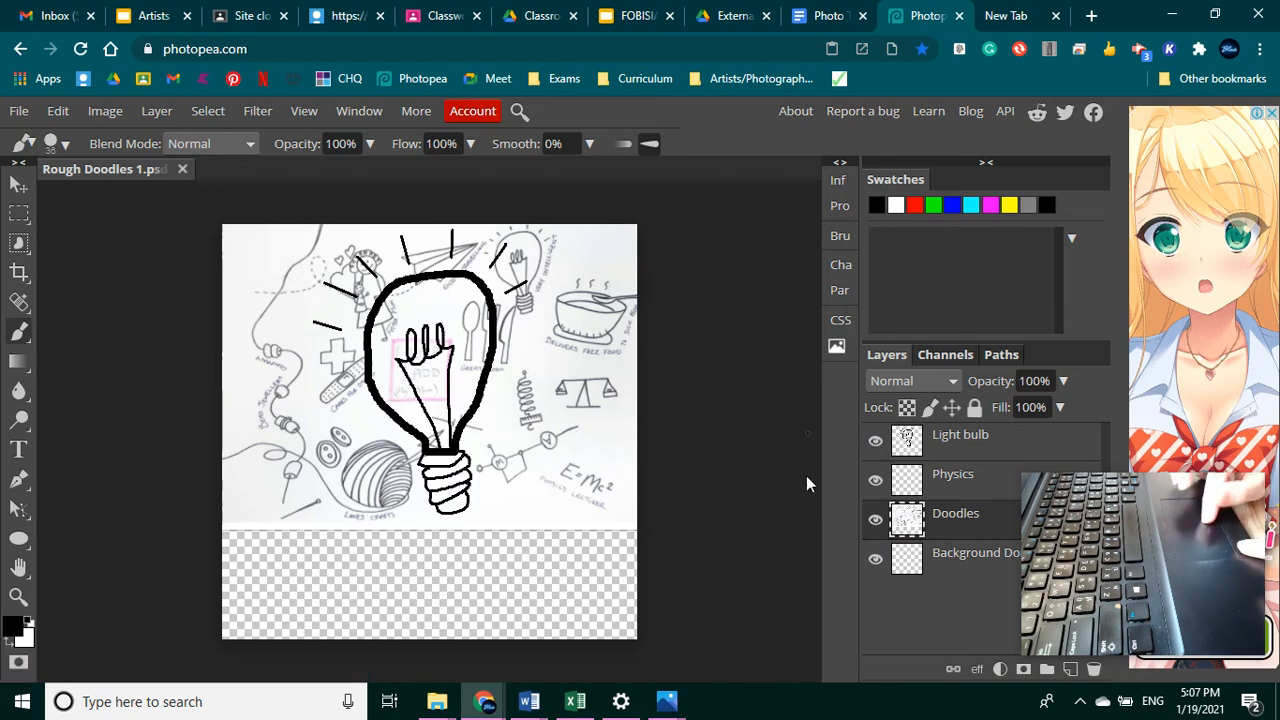
pyautogui.click(875, 443)
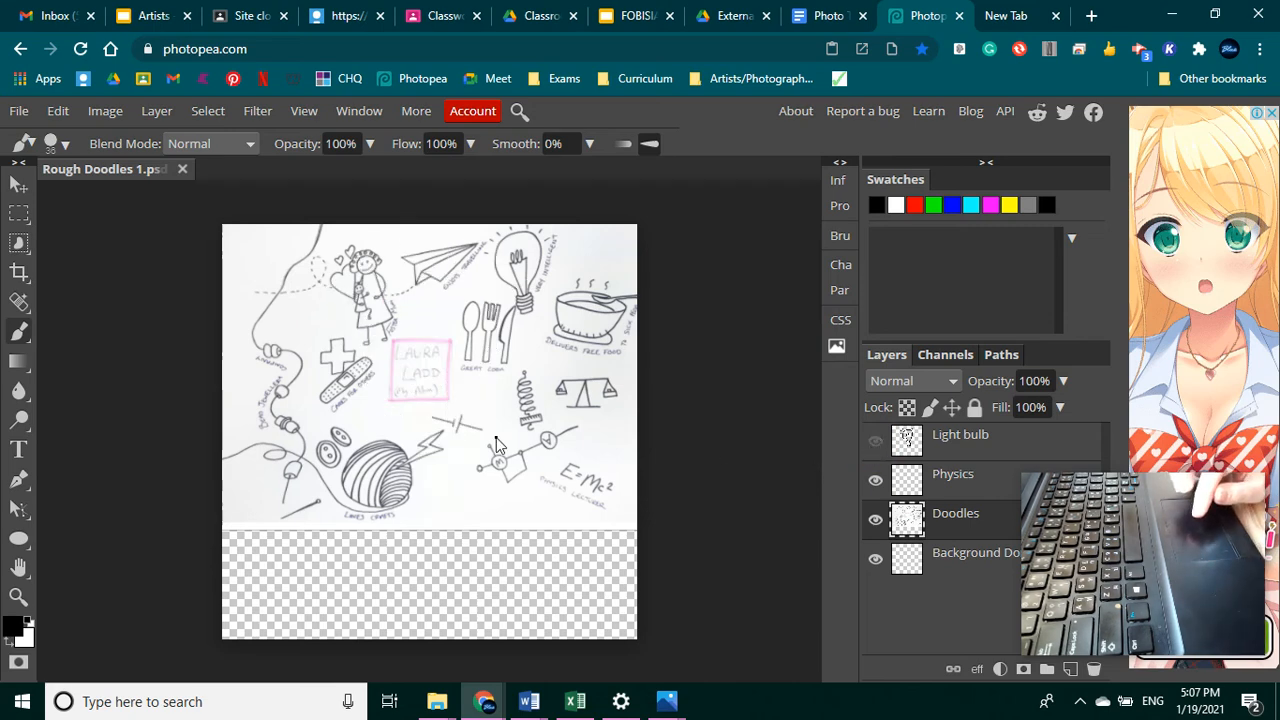